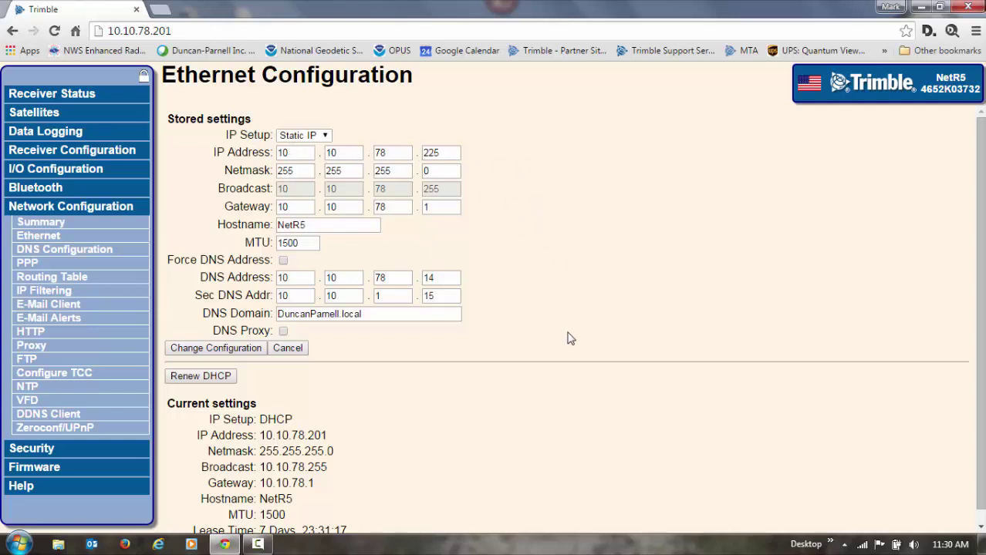
# Step: Scroll down the Ethernet page holding the static IP 10.10.78.225 settings
pyautogui.scroll(-1, 583, 342)
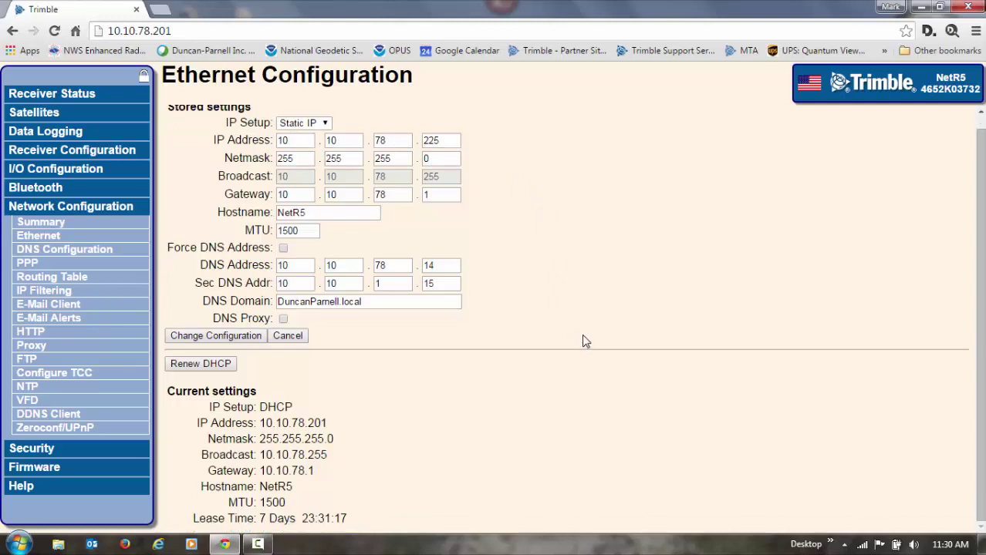
# Step: Store the static IP settings, reboot the receiver, and reconnect at 10.10.78.225 to view Security
pyautogui.click(231, 337)
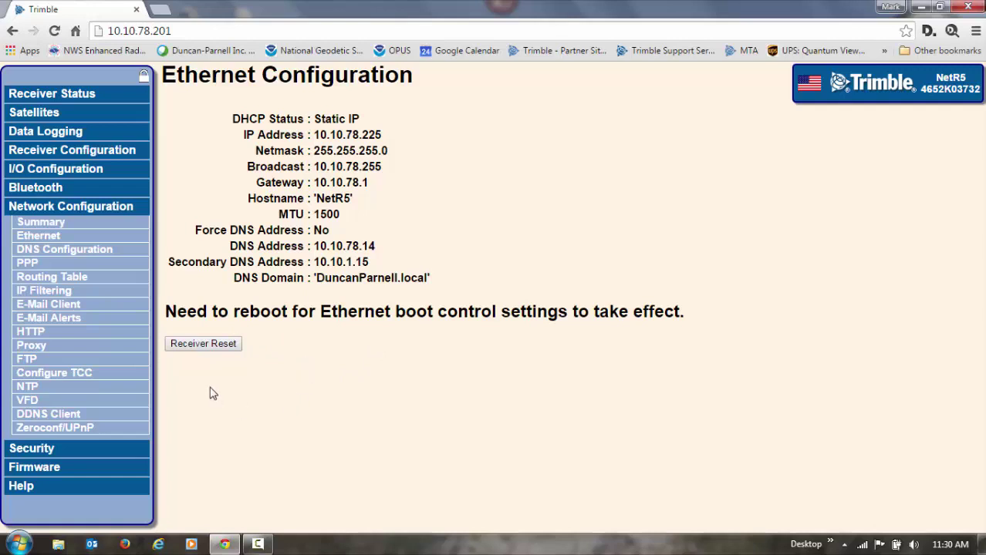
pyautogui.click(215, 346)
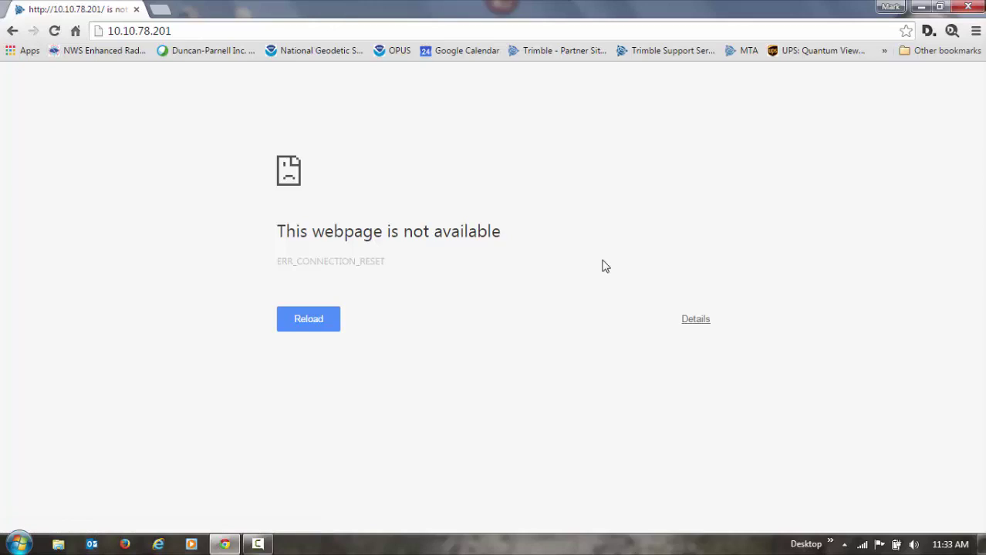
pyautogui.click(178, 30)
pyautogui.write('10')
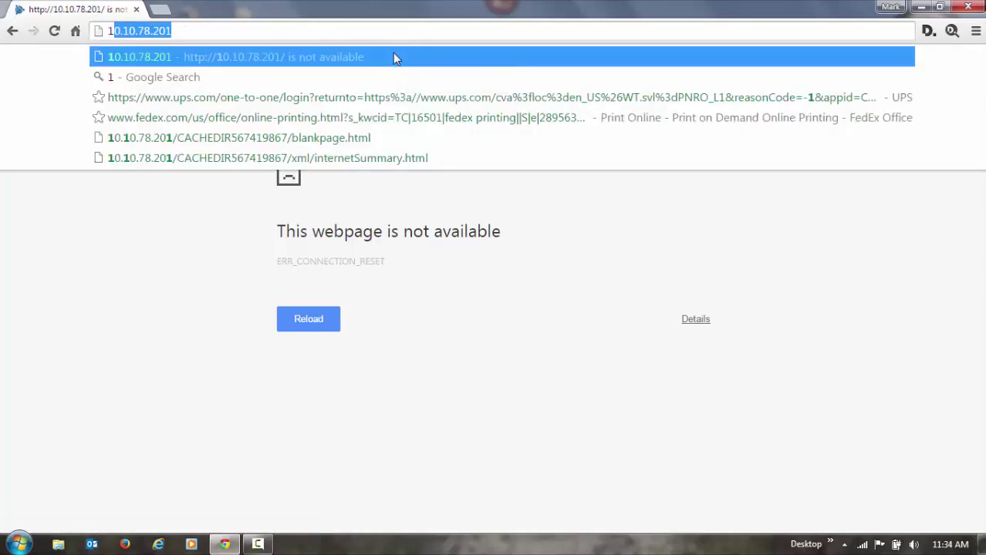
pyautogui.write('.10.')
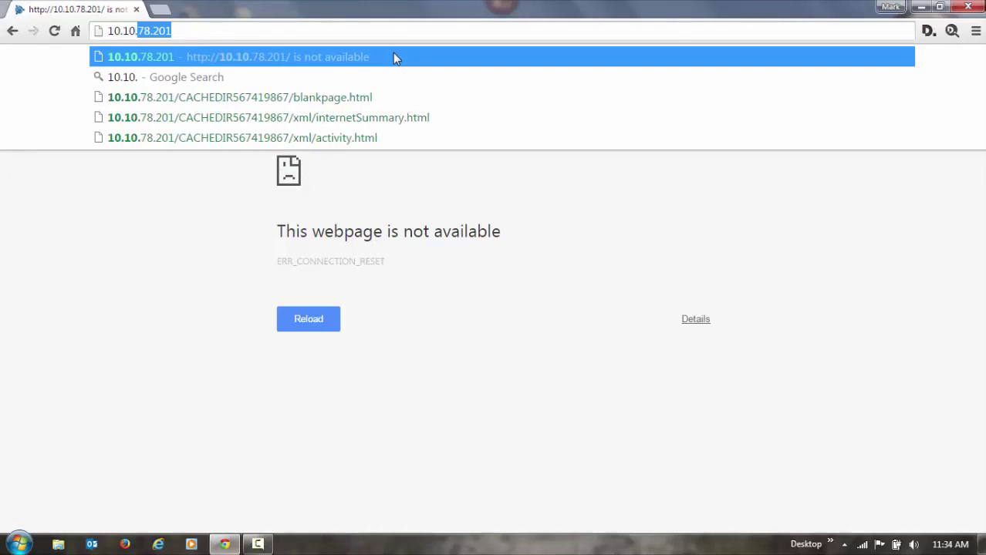
pyautogui.write('78.22')
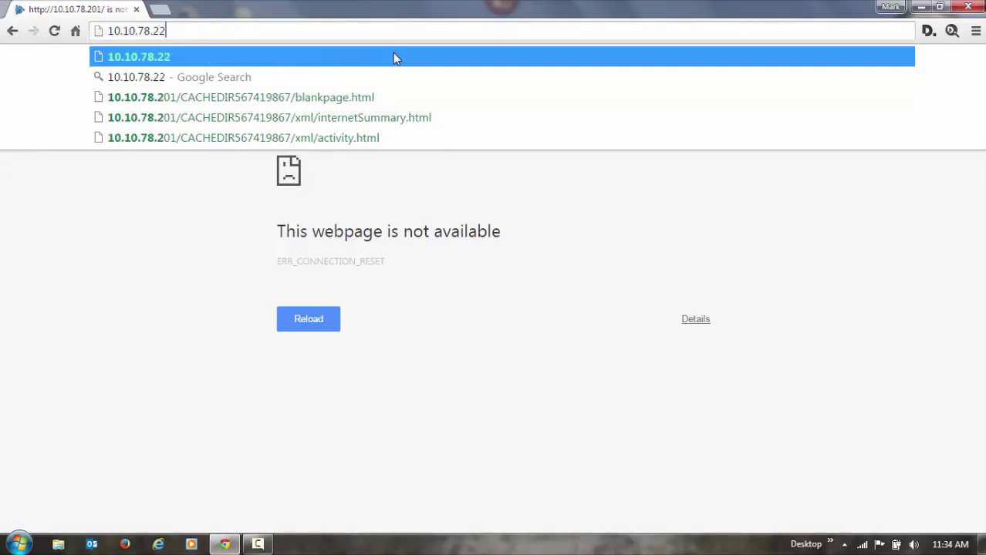
pyautogui.write('5')
pyautogui.press('Return')
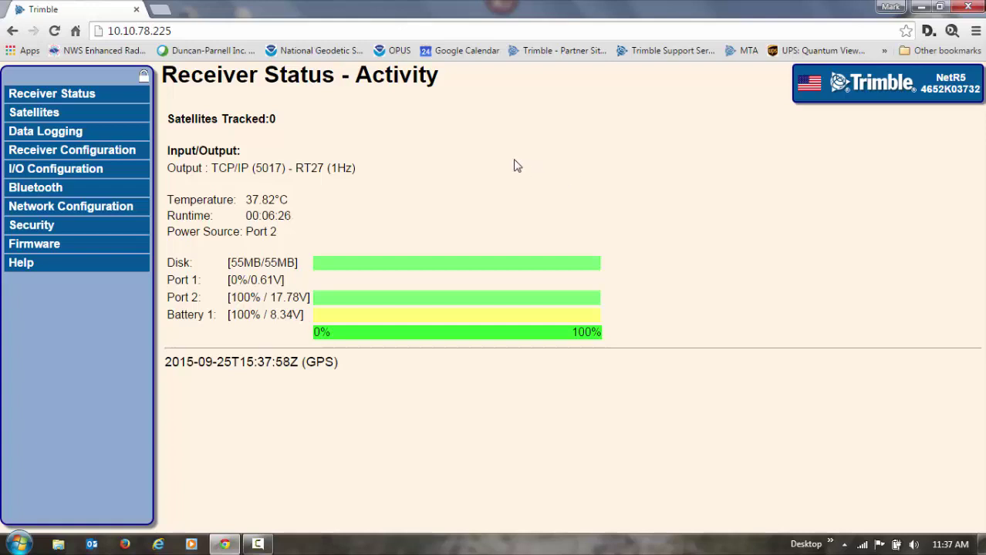
pyautogui.click(35, 228)
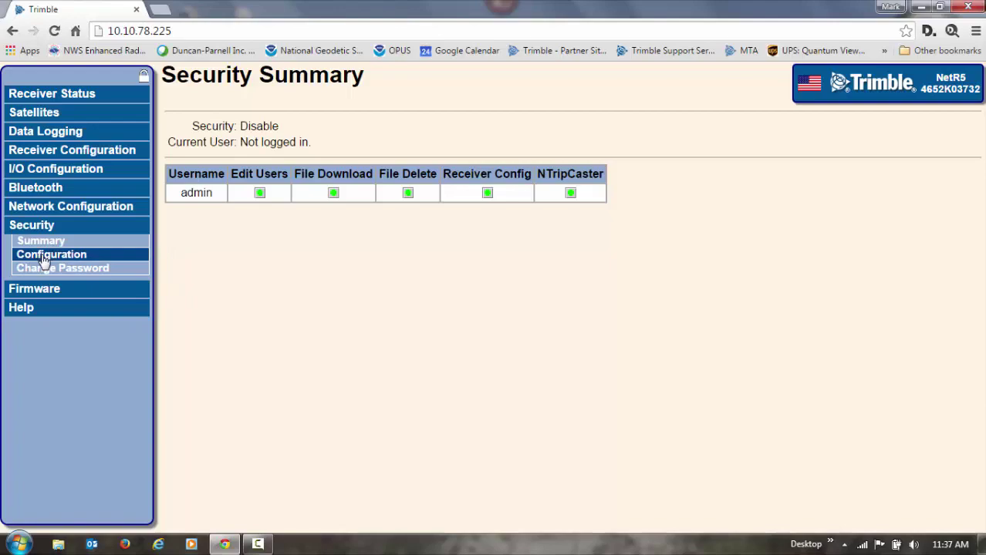
# Step: Set Security to Enable on the Security Configuration page
pyautogui.click(44, 261)
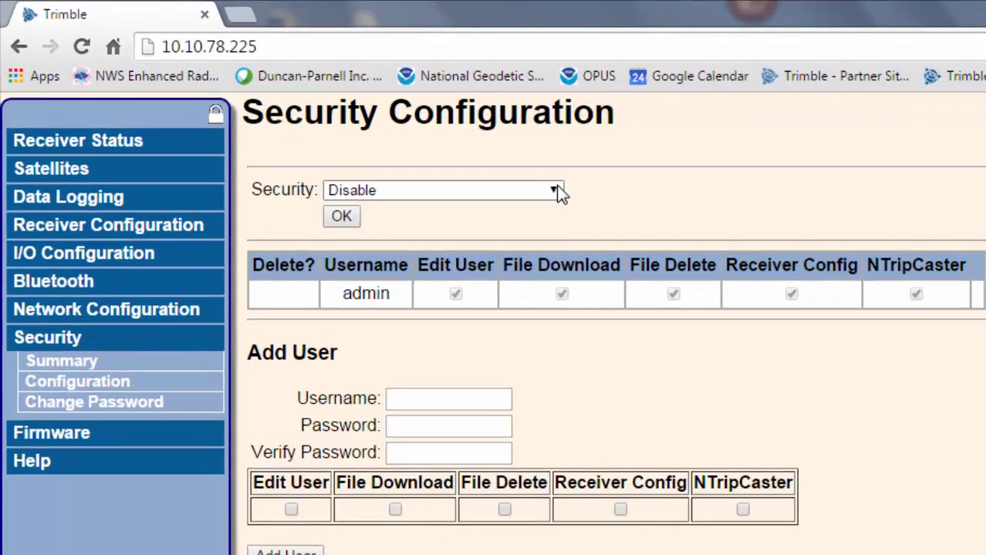
pyautogui.click(554, 190)
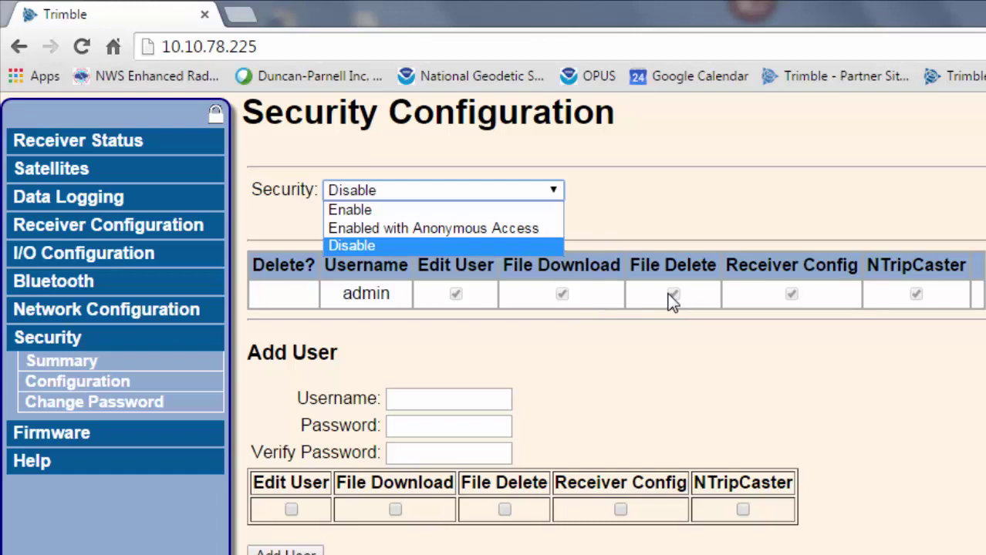
pyautogui.click(393, 209)
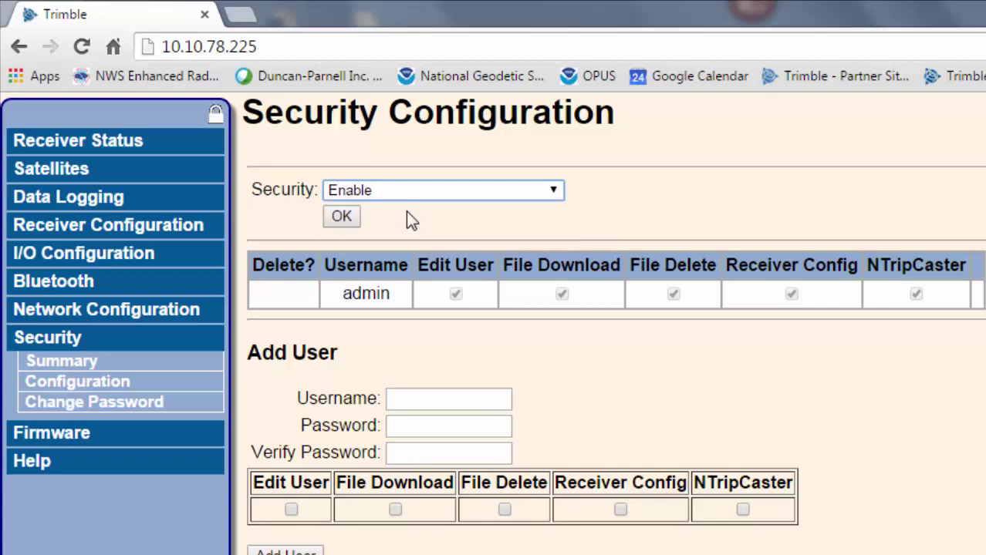
pyautogui.click(345, 217)
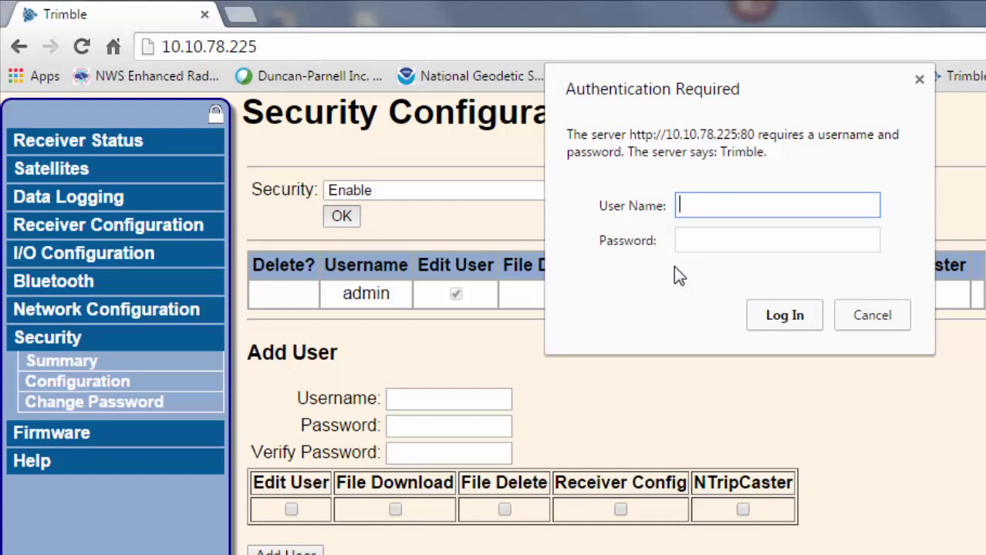
# Step: Log in as admin with the account password, decline Chrome's password saving, and expand Security
pyautogui.write('admin')
pyautogui.press('Tab')
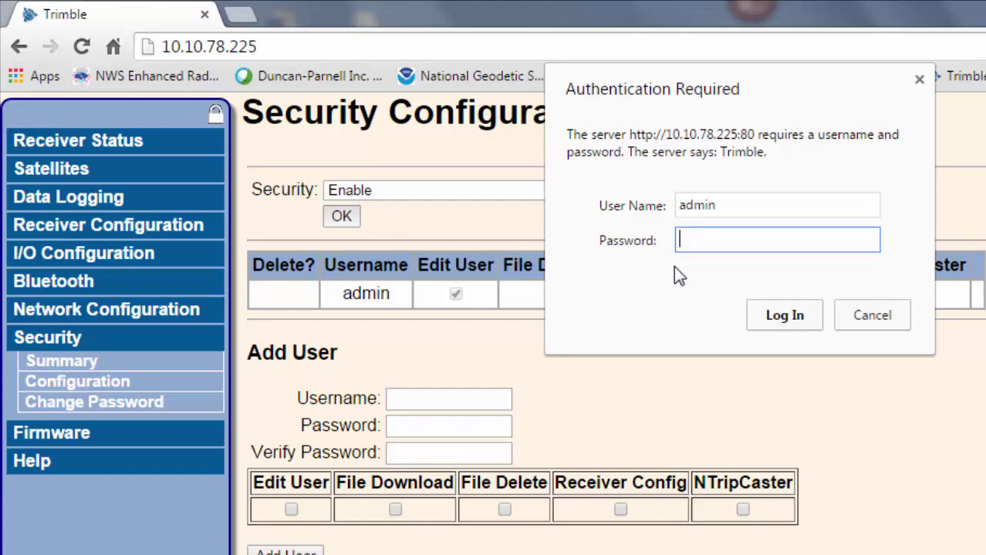
pyautogui.write('password')
pyautogui.click(777, 316)
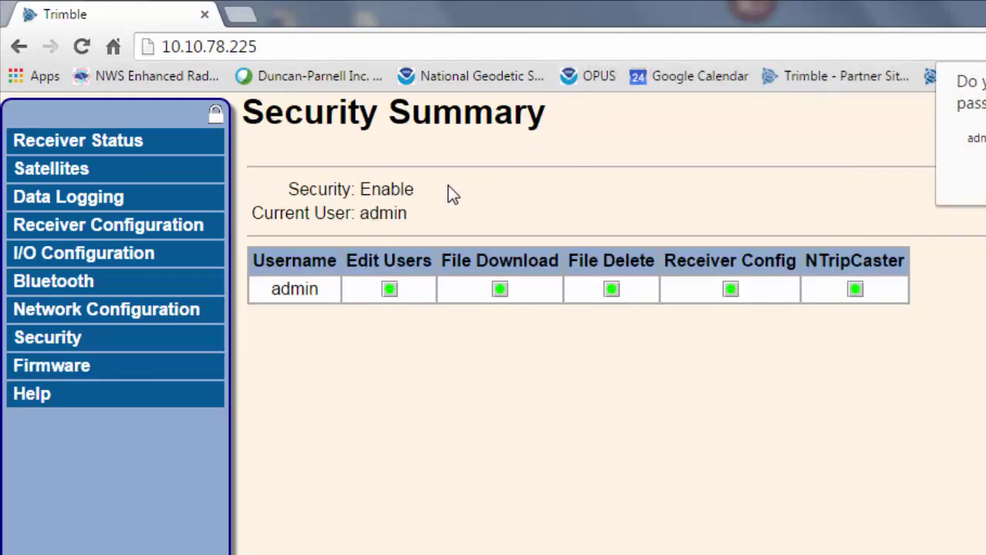
pyautogui.click(976, 189)
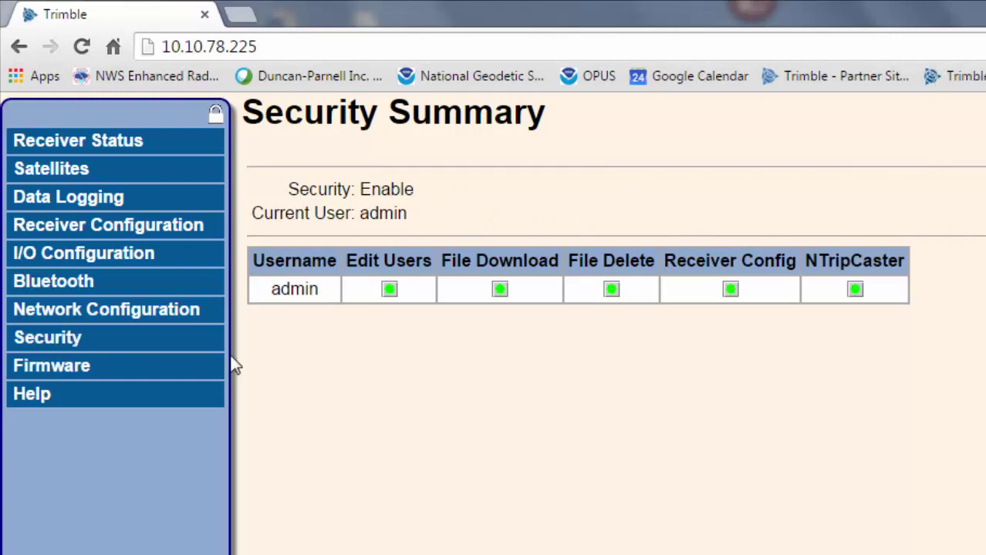
pyautogui.click(67, 344)
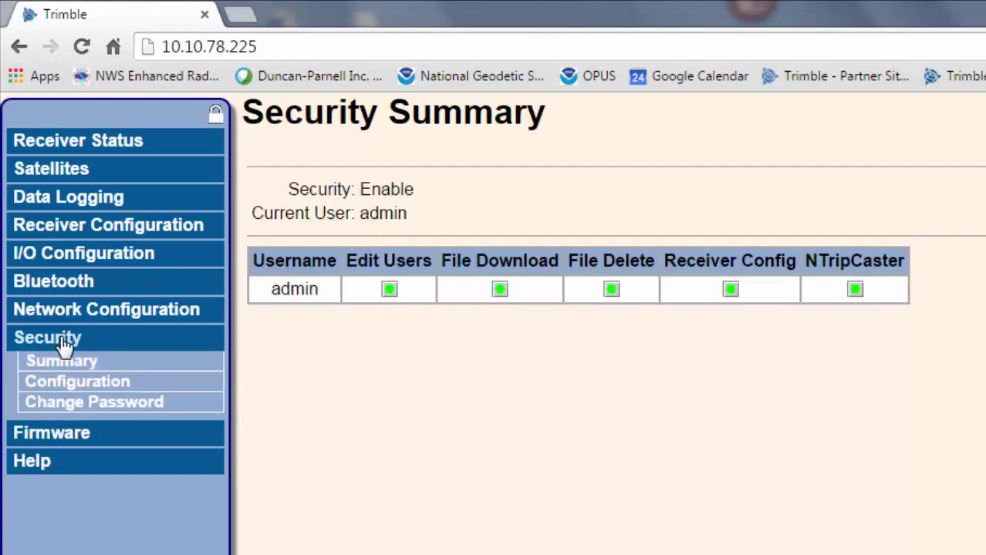
# Step: Change the admin password, entering the new password twice and submitting the update
pyautogui.click(94, 405)
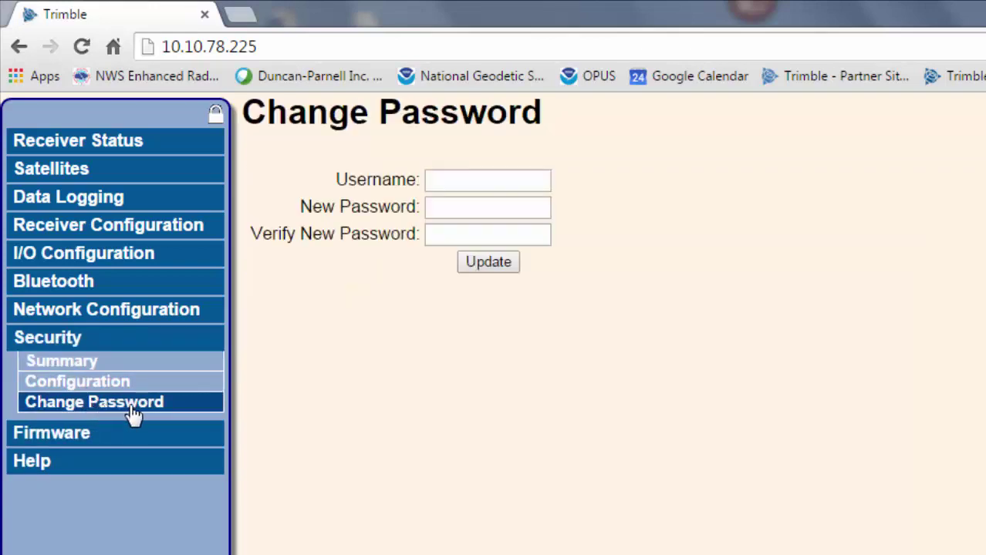
pyautogui.click(467, 182)
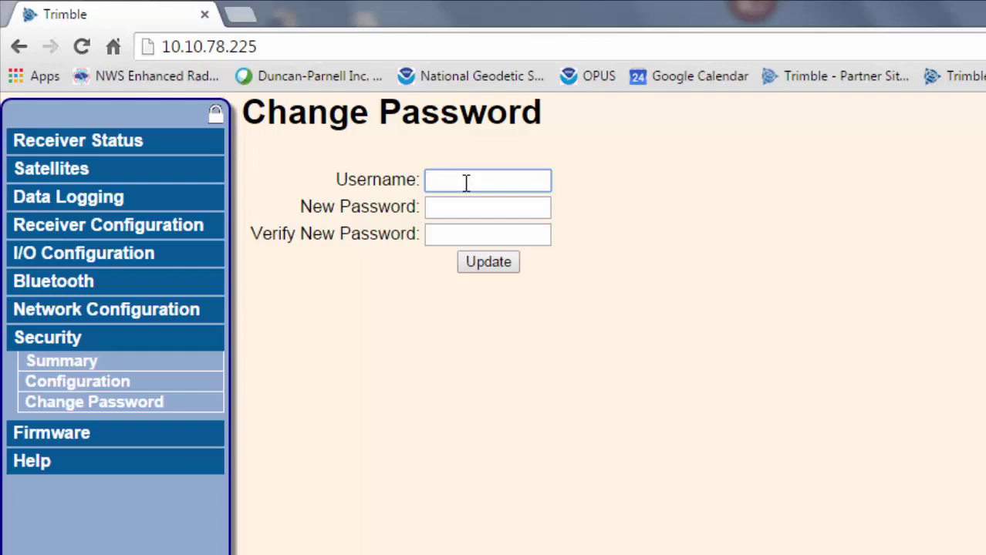
pyautogui.write('admin')
pyautogui.press('Tab')
pyautogui.write('•••')
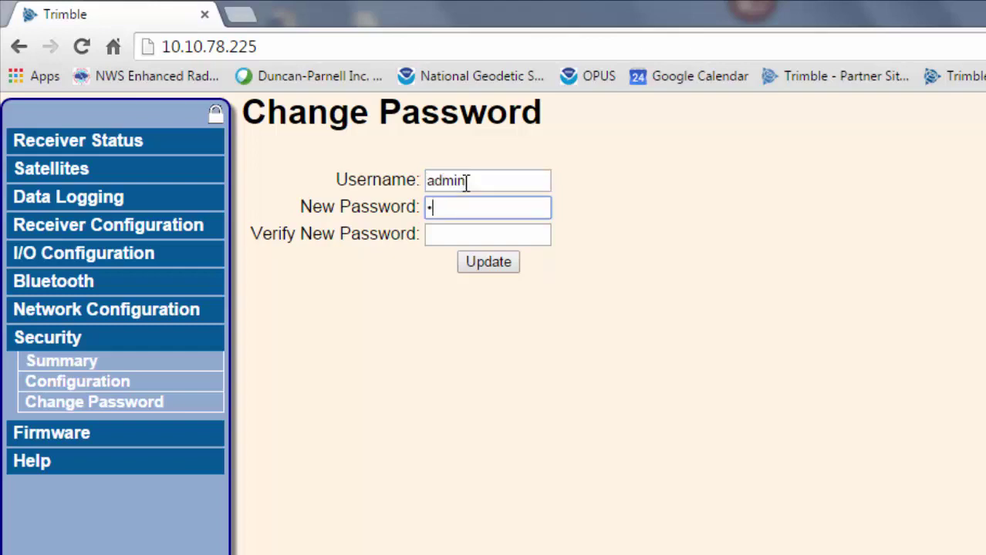
pyautogui.write('•••••')
pyautogui.press('Tab')
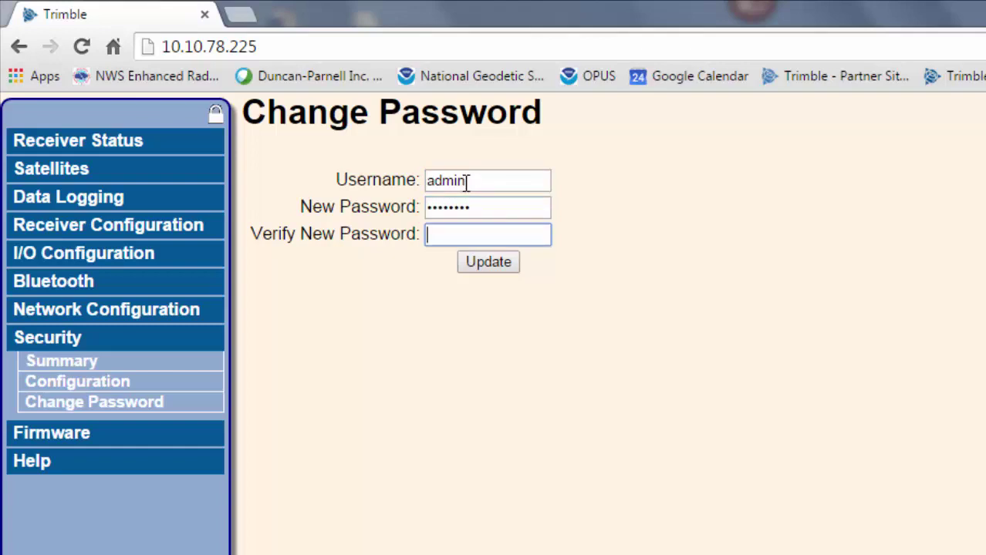
pyautogui.write('••••••••')
pyautogui.click(488, 262)
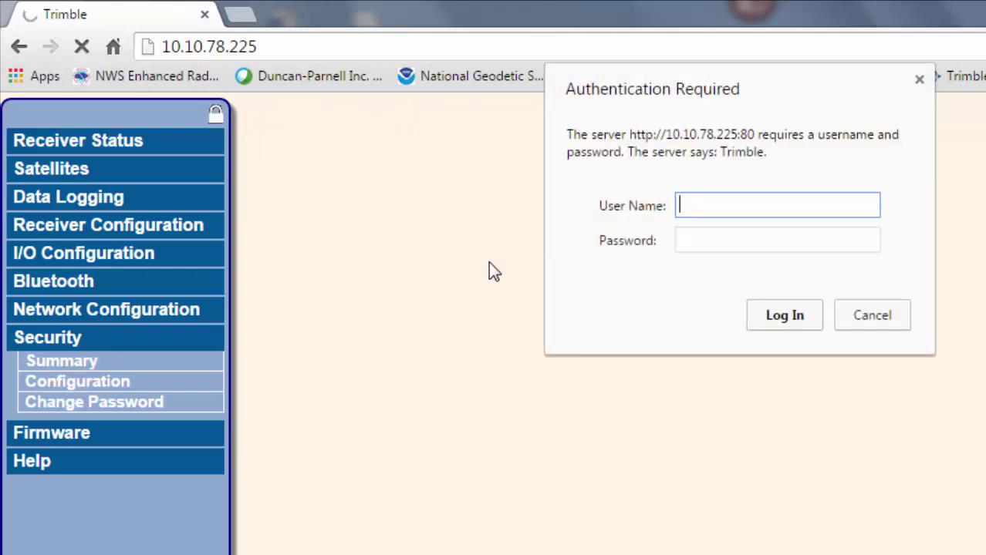
# Step: Log back in as admin using the new password
pyautogui.write('admin')
pyautogui.press('Tab')
pyautogui.write('password')
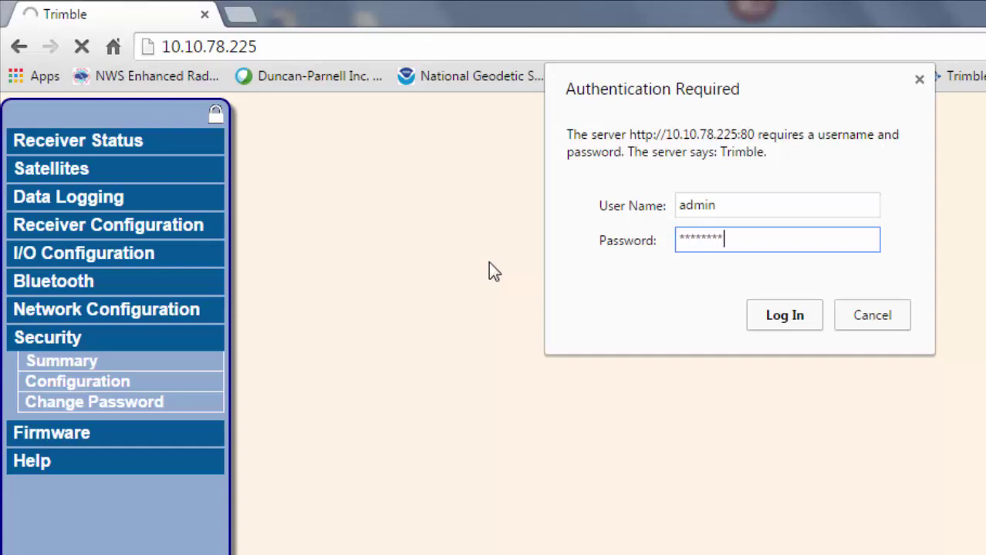
pyautogui.click(786, 316)
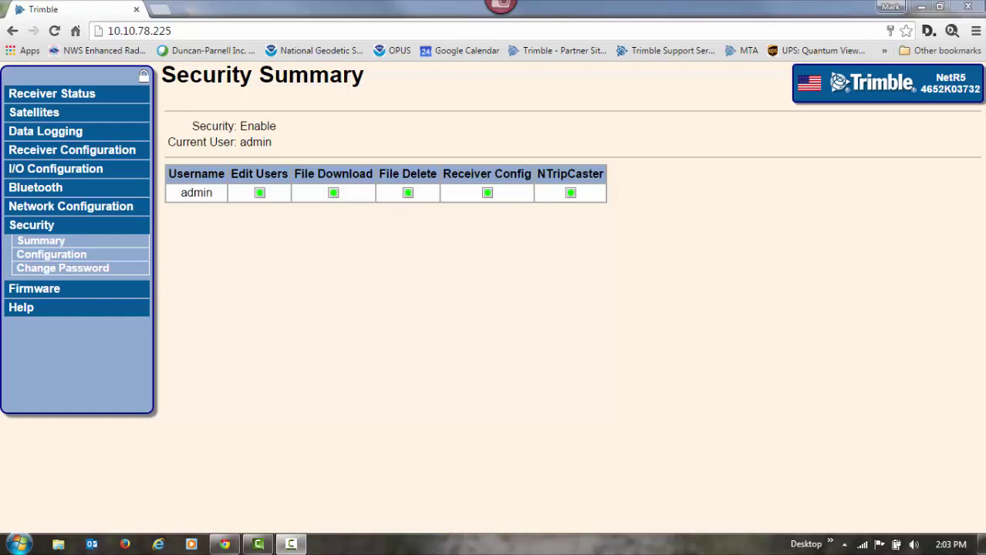
# Step: Open the DEFAULT session under Data Logging and tick Enable
pyautogui.click(59, 135)
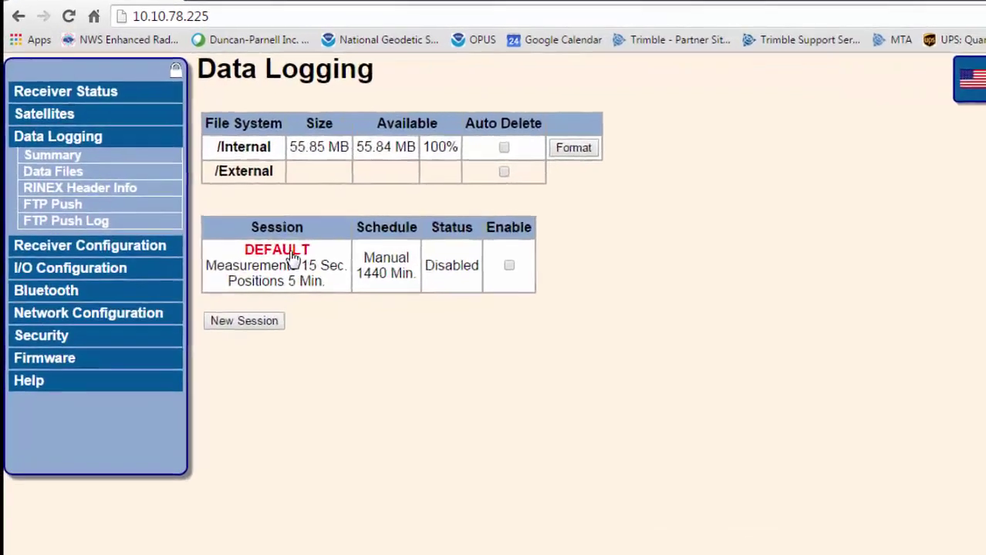
pyautogui.click(289, 258)
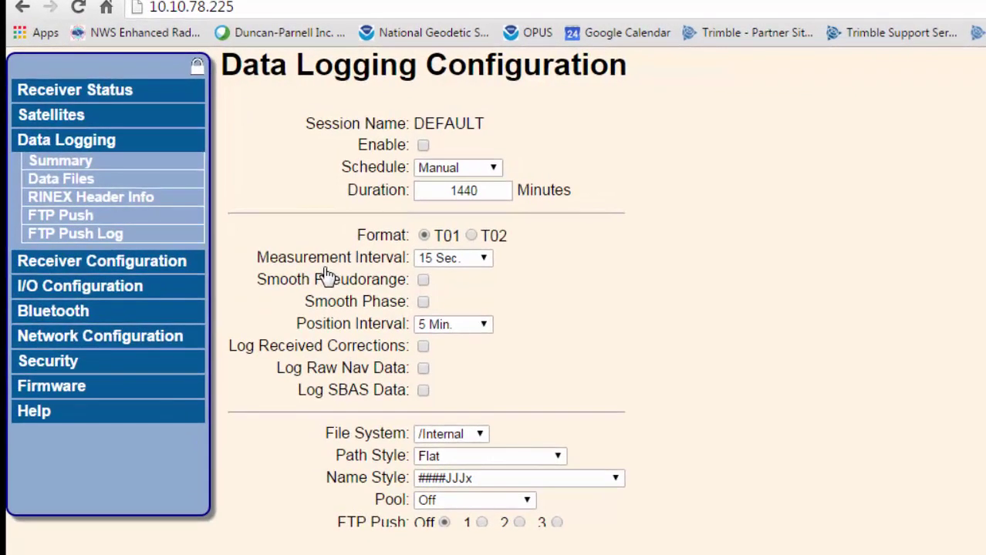
pyautogui.click(423, 147)
pyautogui.click(494, 171)
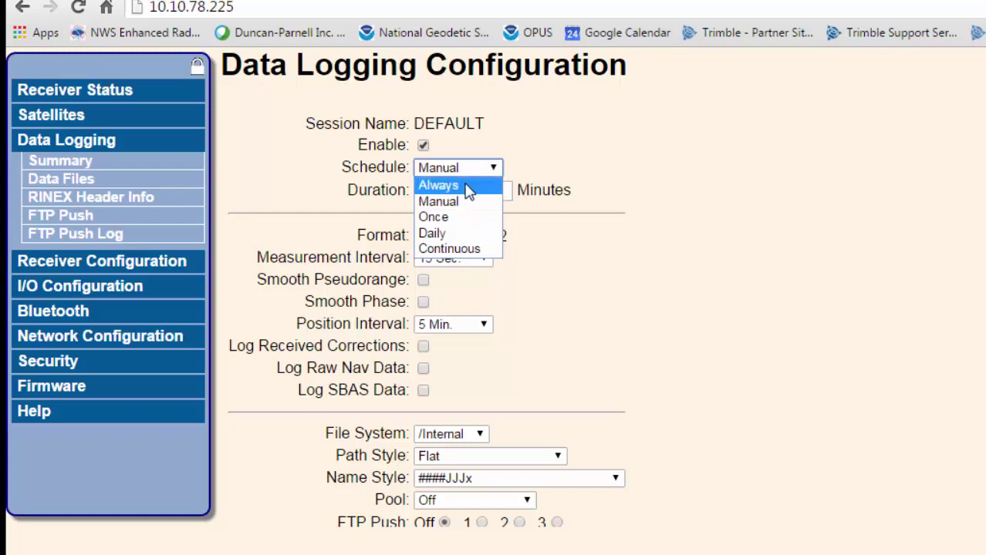
# Step: Set the DEFAULT session to T02 format with a Continuous schedule of 1440 minutes
pyautogui.click(469, 191)
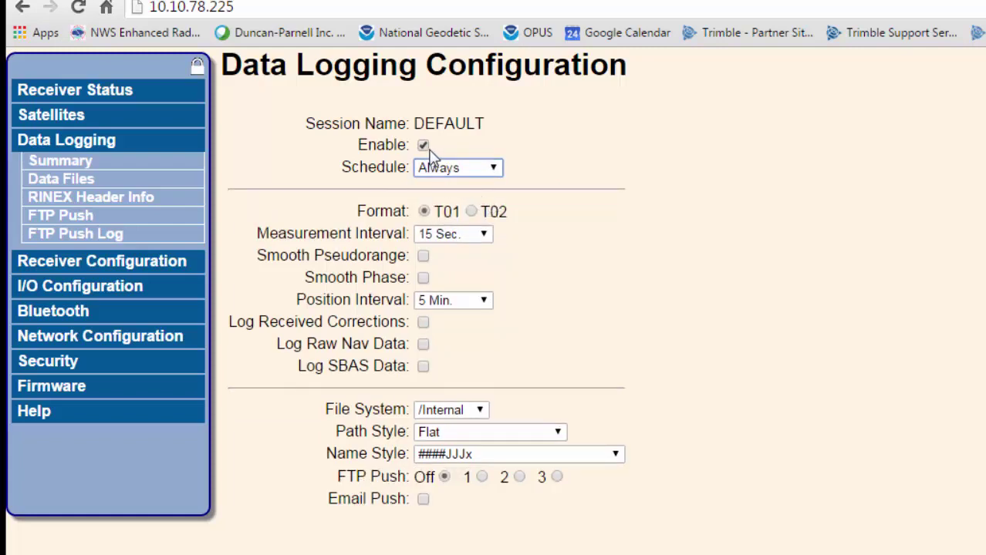
pyautogui.click(472, 216)
pyautogui.click(471, 213)
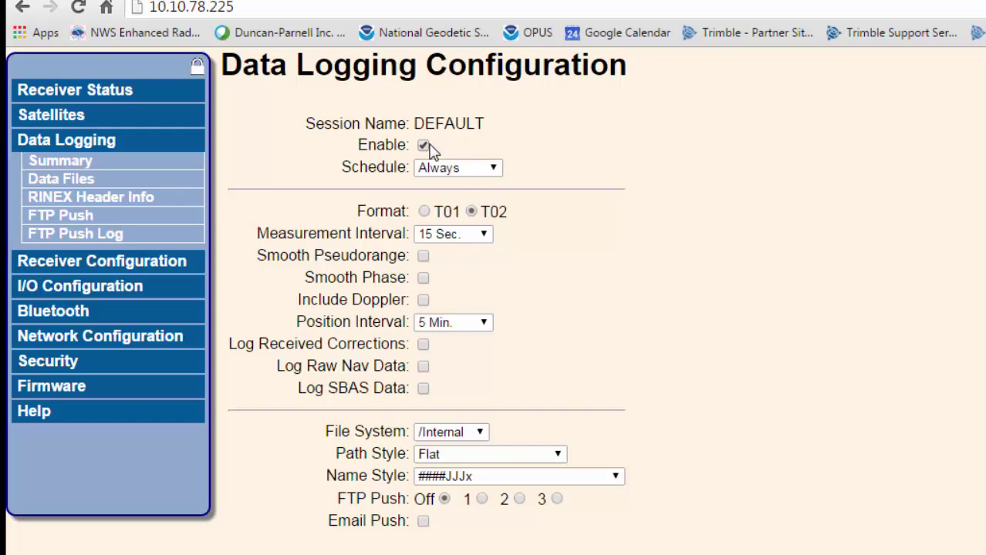
pyautogui.click(494, 169)
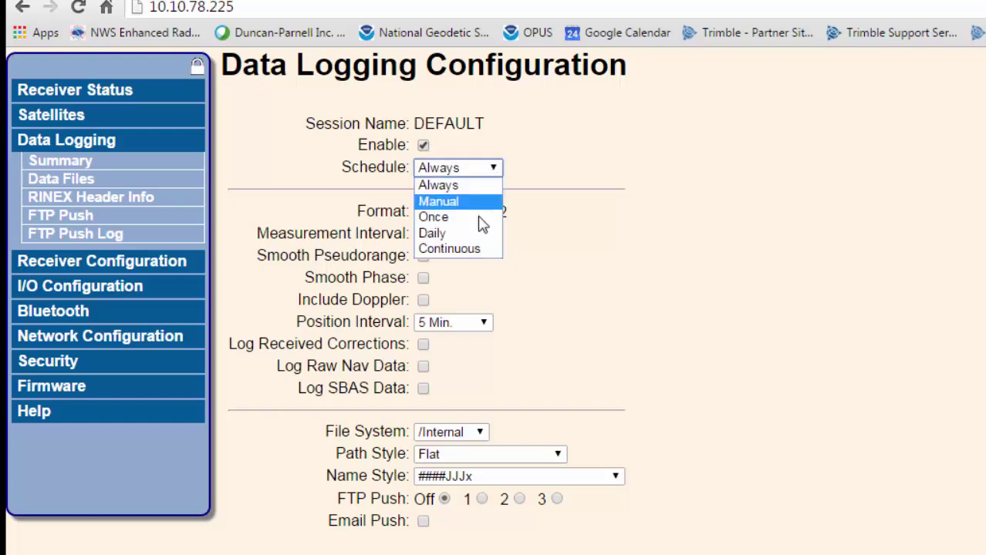
pyautogui.click(488, 249)
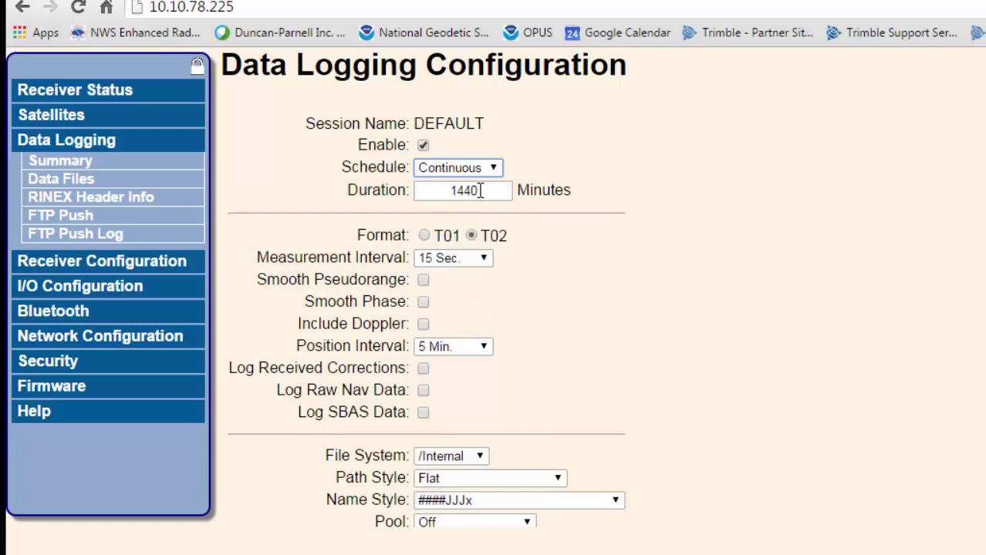
pyautogui.click(481, 191)
# Step: Keep the 15 Sec. measurement interval and save the DEFAULT session settings
pyautogui.click(489, 260)
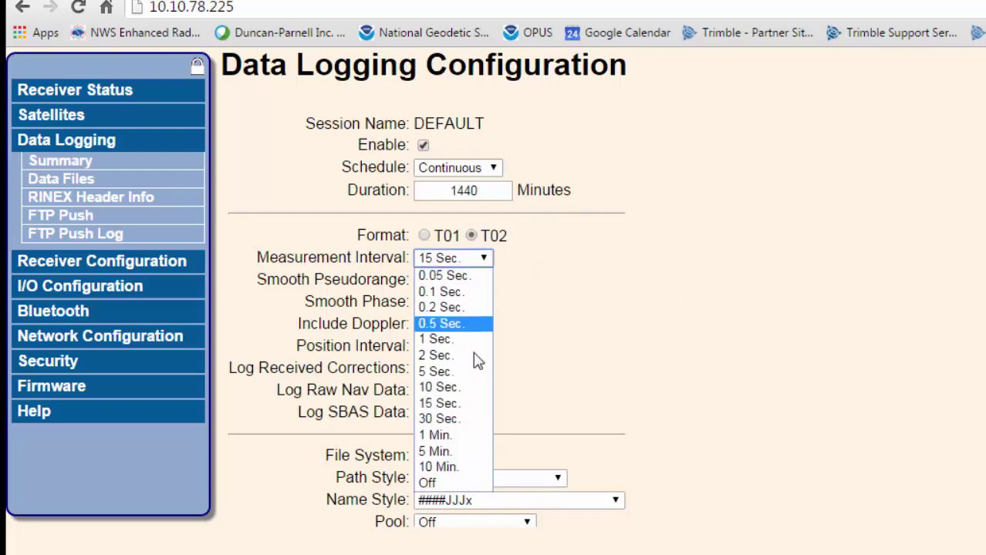
pyautogui.click(463, 406)
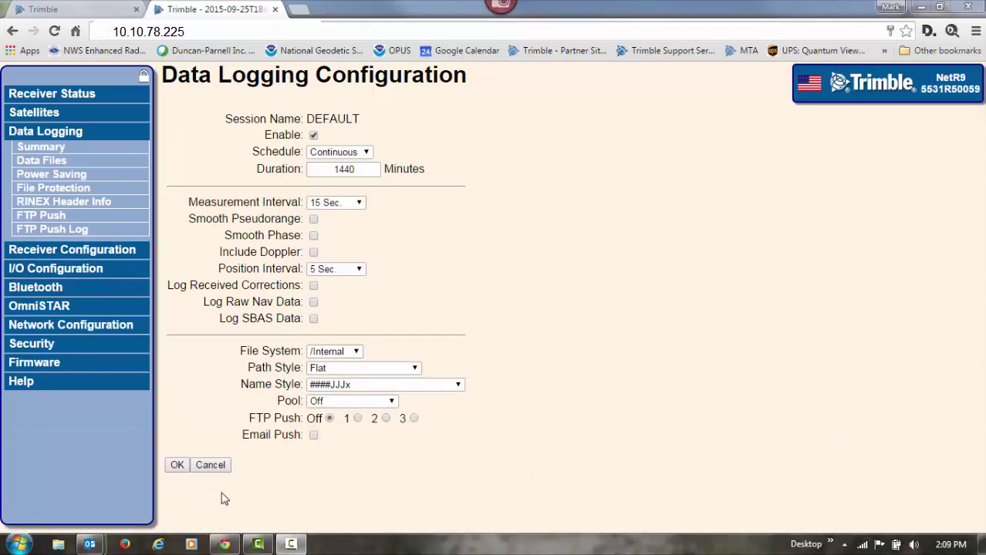
pyautogui.click(177, 466)
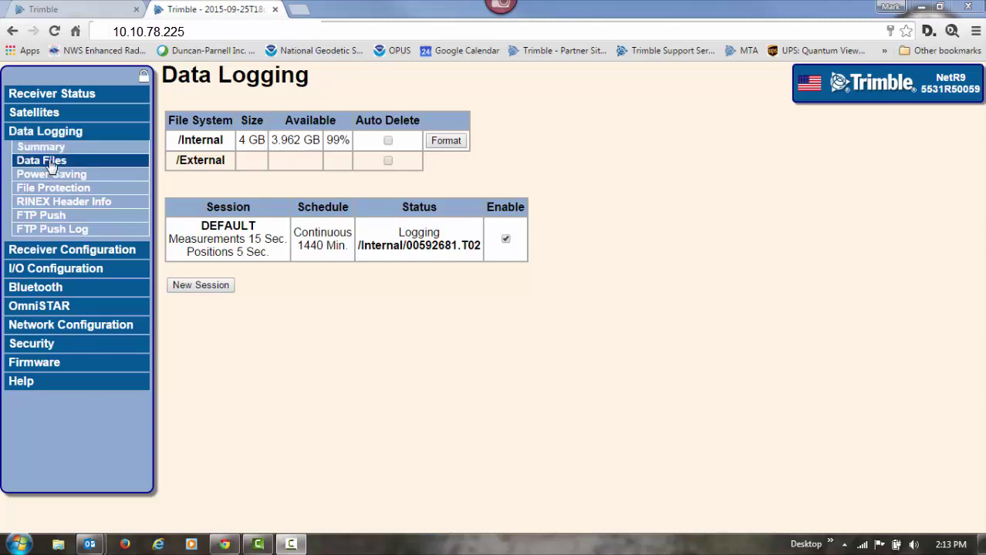
pyautogui.click(228, 225)
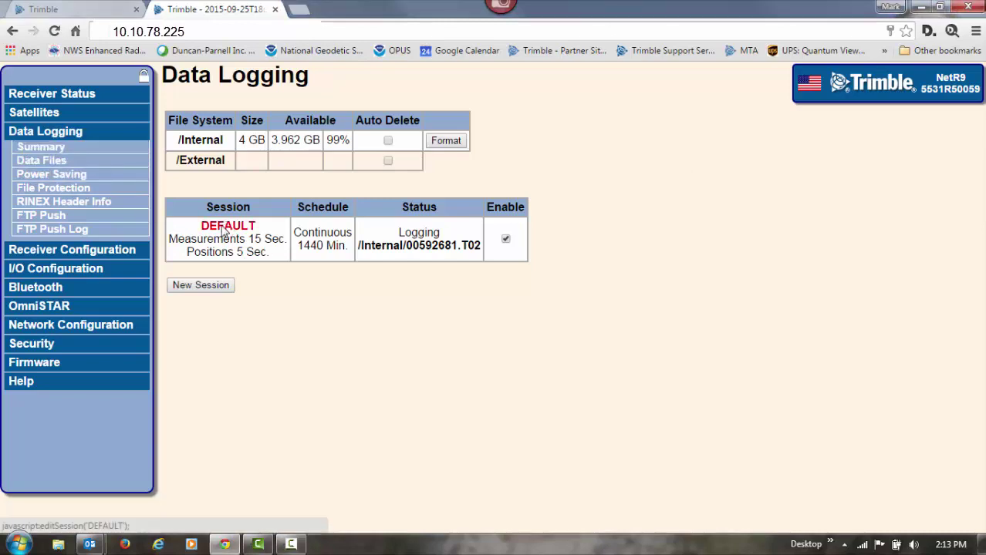
# Step: Disable the DEFAULT logging session and list the /Internal data files
pyautogui.click(313, 135)
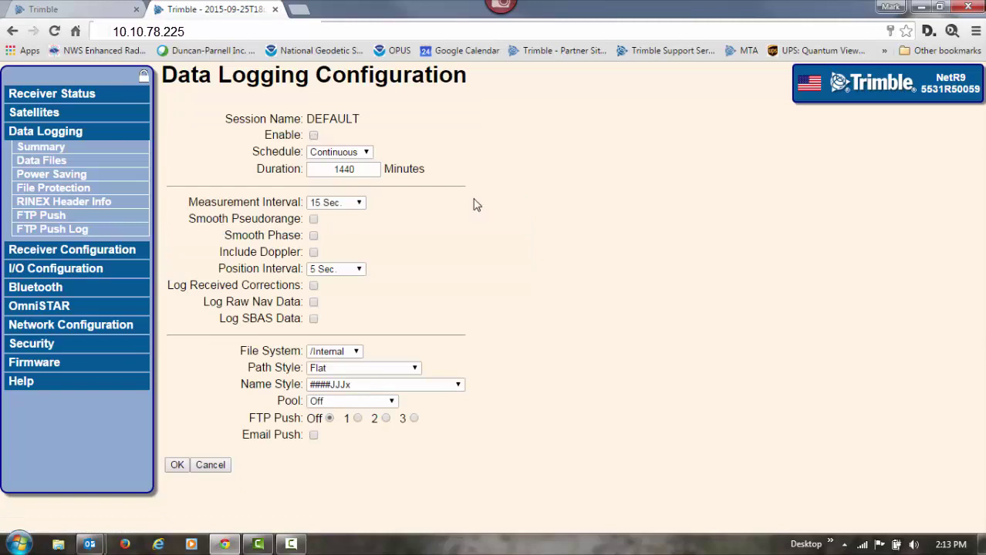
pyautogui.click(177, 465)
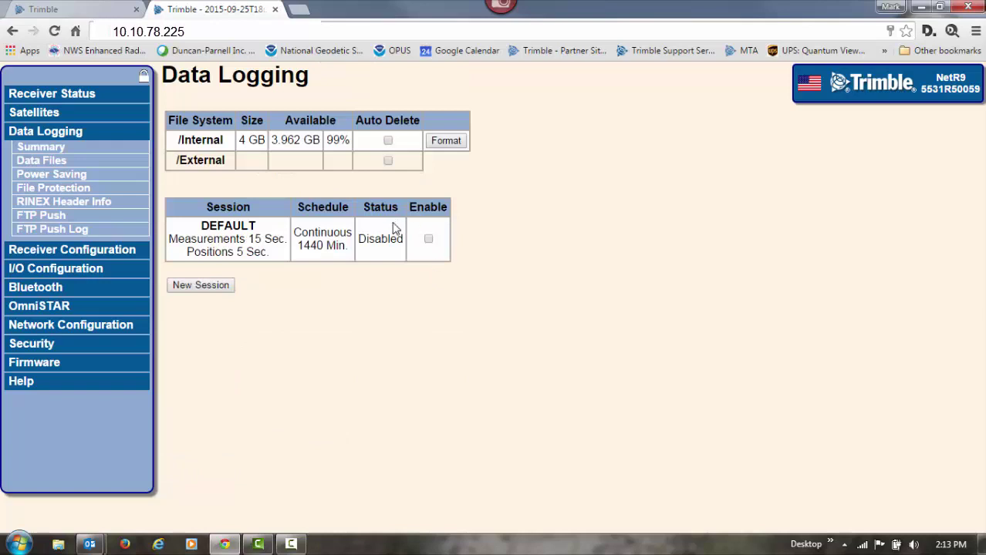
pyautogui.click(56, 165)
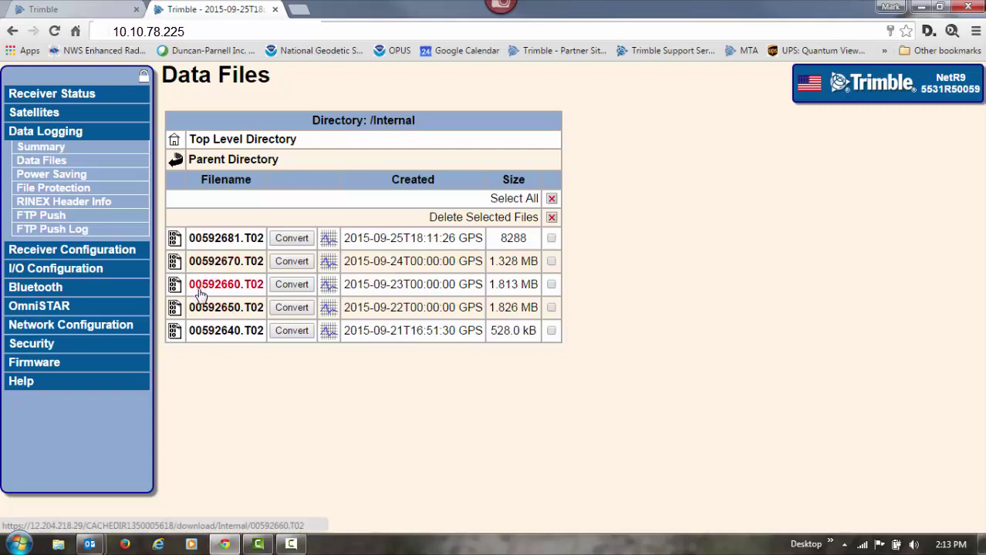
# Step: Download the daily files 00592670.T02 and 00592650.T02 from the receiver's internal storage
pyautogui.click(176, 265)
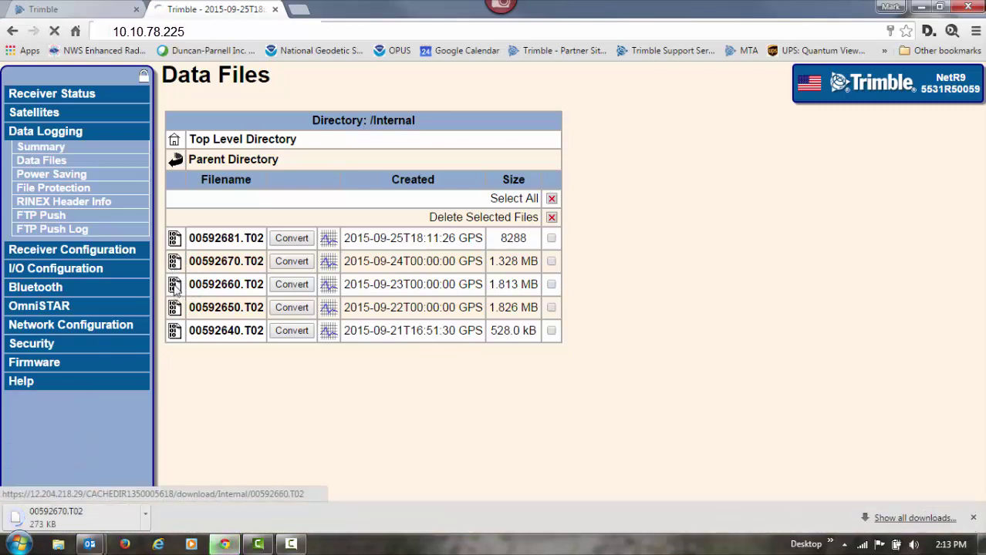
pyautogui.click(175, 309)
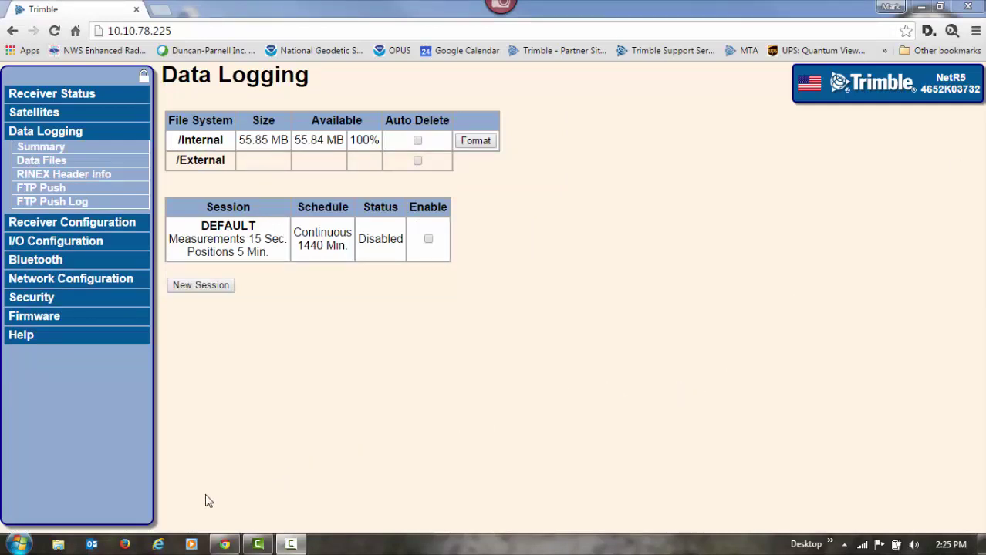
# Step: Copy the three downloaded T02 files from the Downloads folder
pyautogui.click(57, 546)
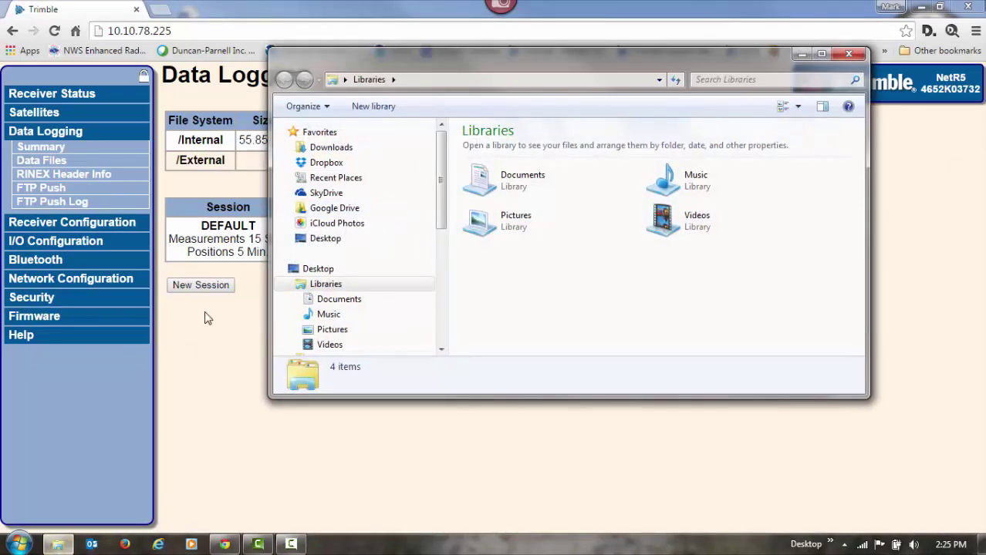
pyautogui.click(324, 148)
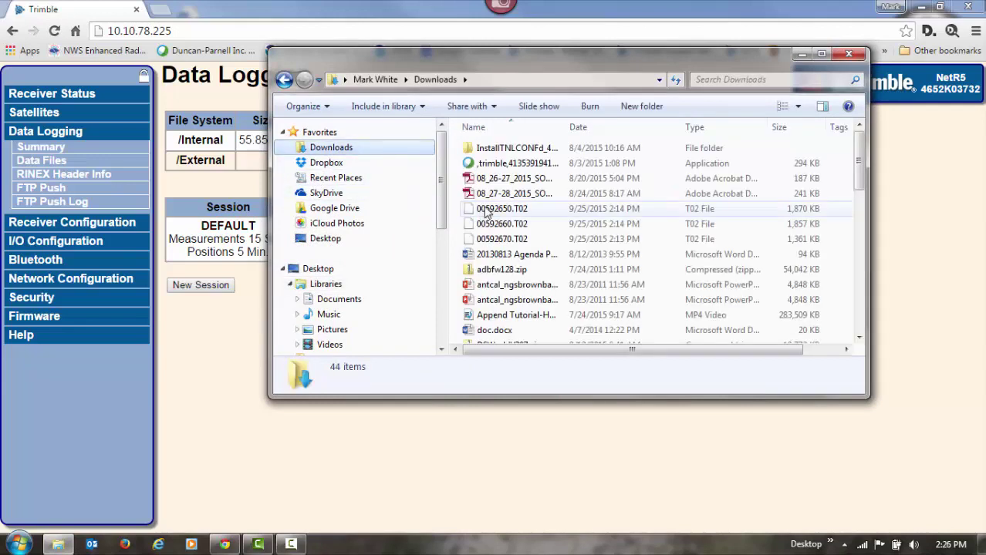
pyautogui.click(497, 209)
pyautogui.keyDown('shift'); pyautogui.click(490, 239); pyautogui.keyUp('shift')
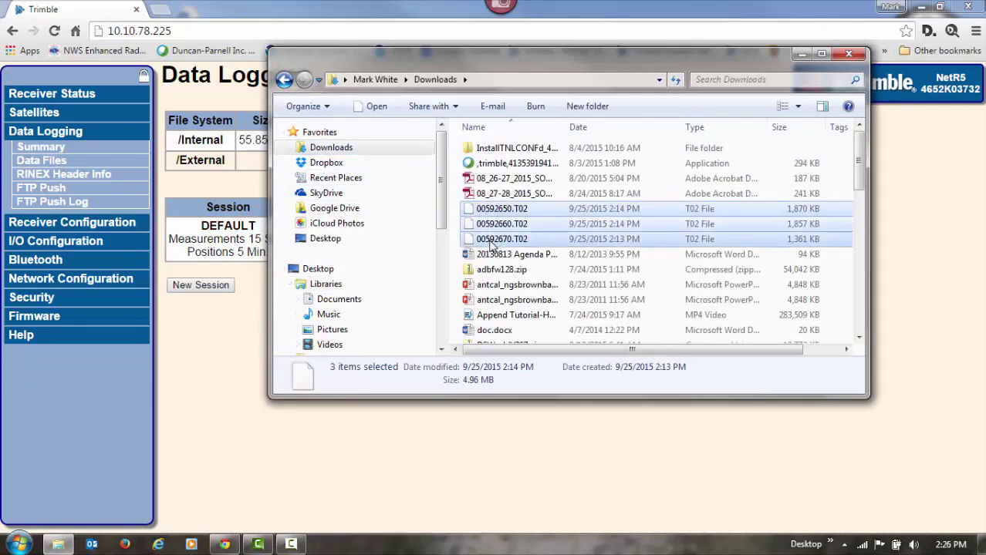
pyautogui.rightClick(489, 240)
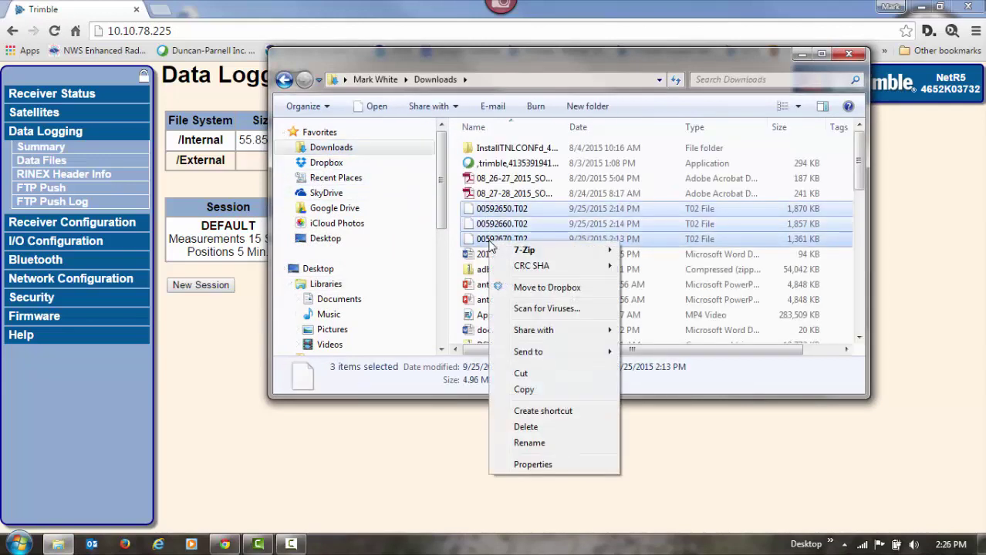
pyautogui.click(514, 388)
# Step: Create a BASEt02 folder in Documents, paste the T02 files into it, and close Explorer
pyautogui.click(351, 300)
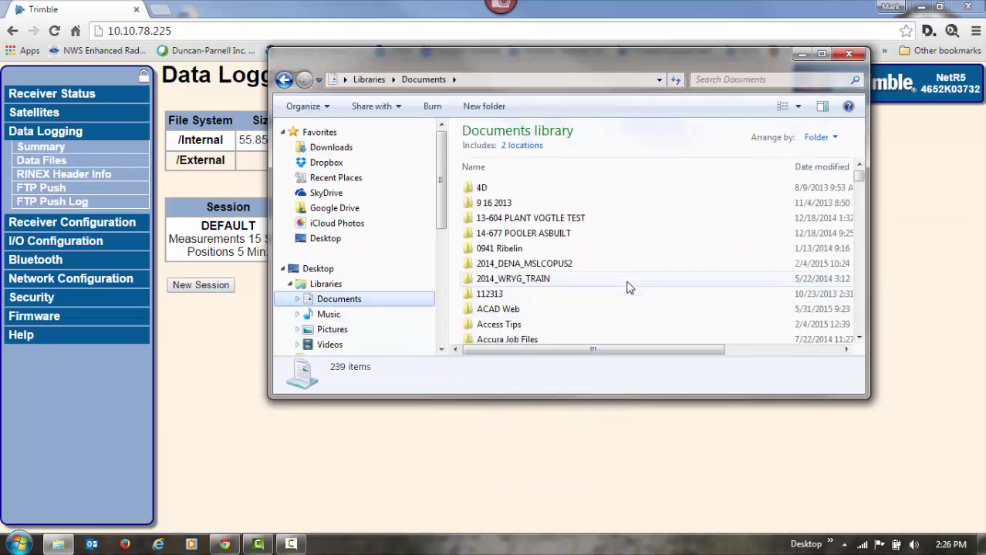
pyautogui.click(482, 106)
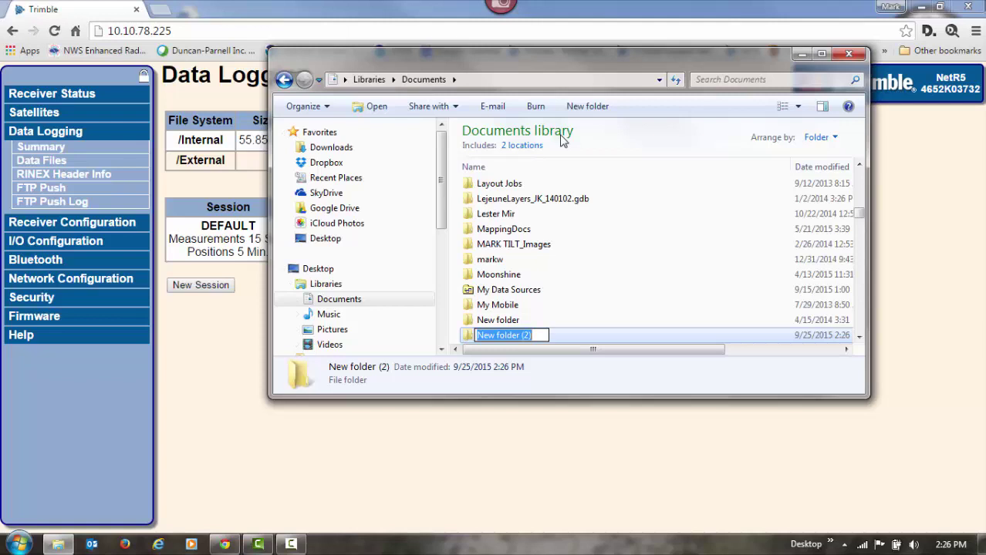
pyautogui.write('BA')
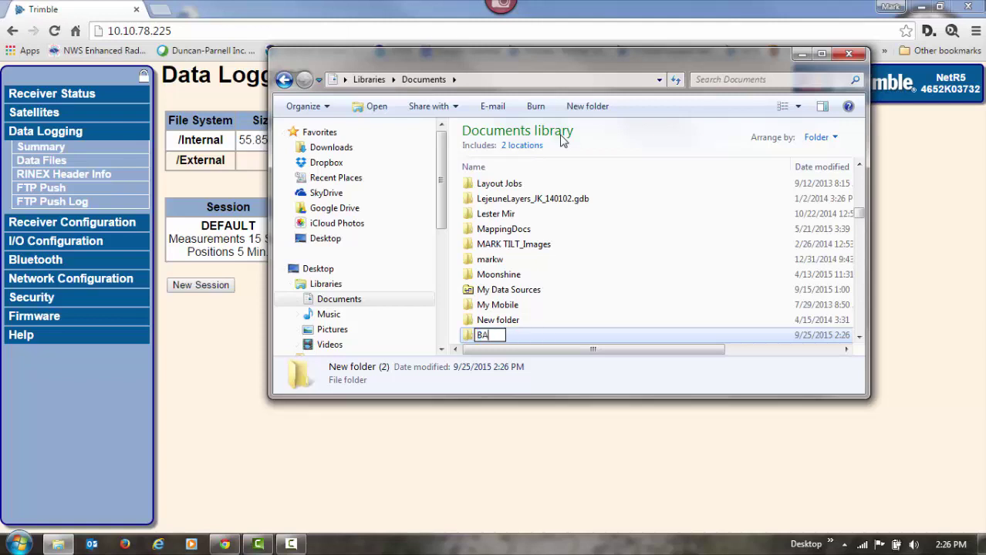
pyautogui.write('SEt02')
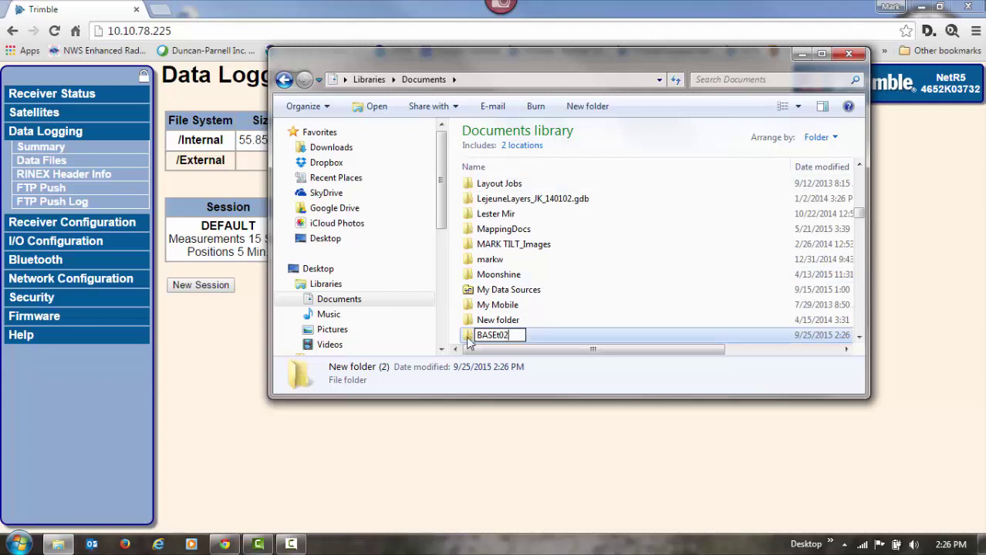
pyautogui.click(472, 339)
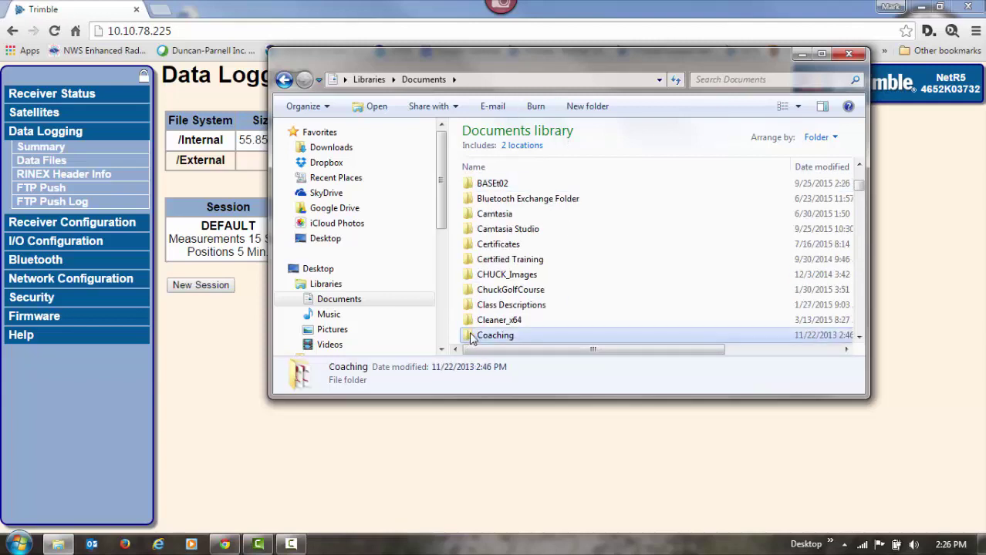
pyautogui.click(502, 189)
pyautogui.doubleClick(503, 192)
pyautogui.rightClick(519, 229)
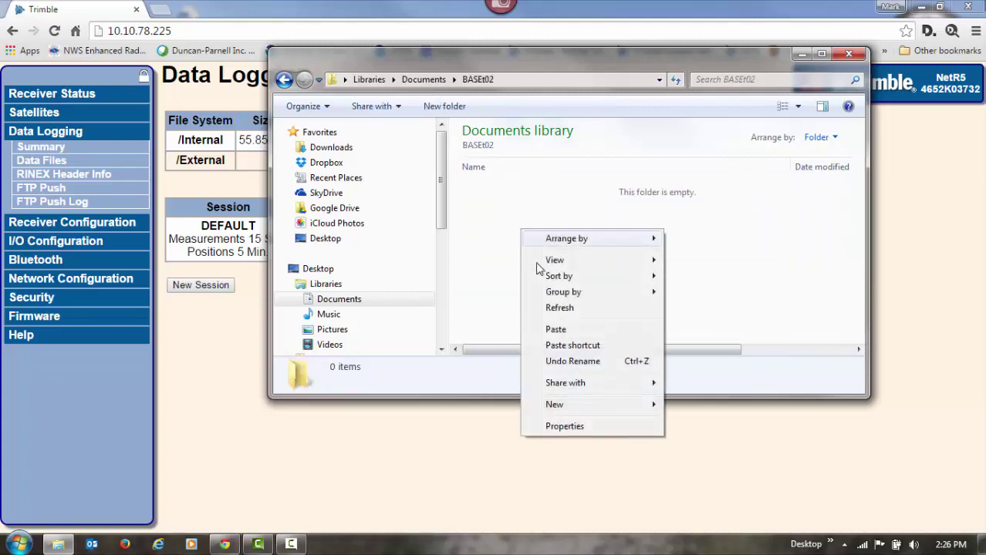
pyautogui.click(553, 330)
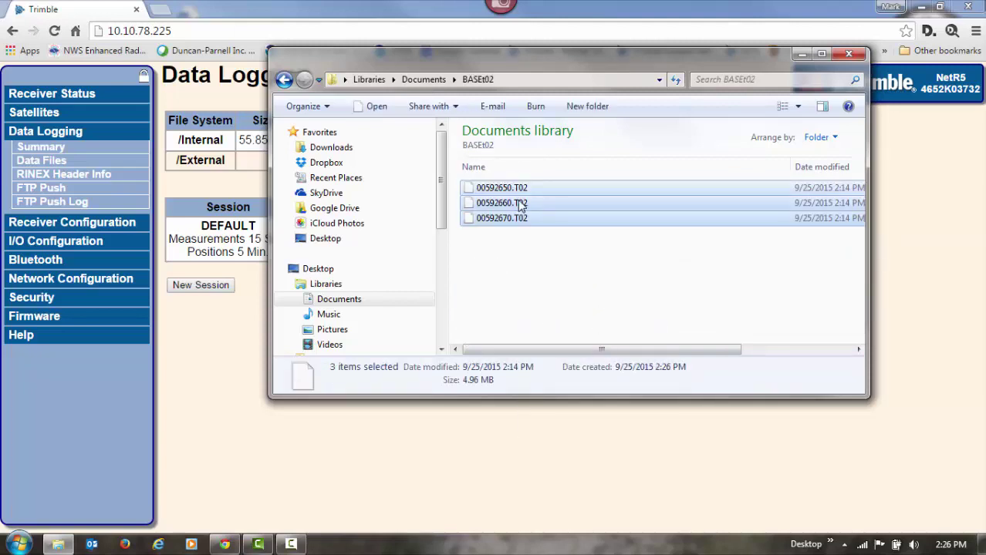
pyautogui.click(849, 54)
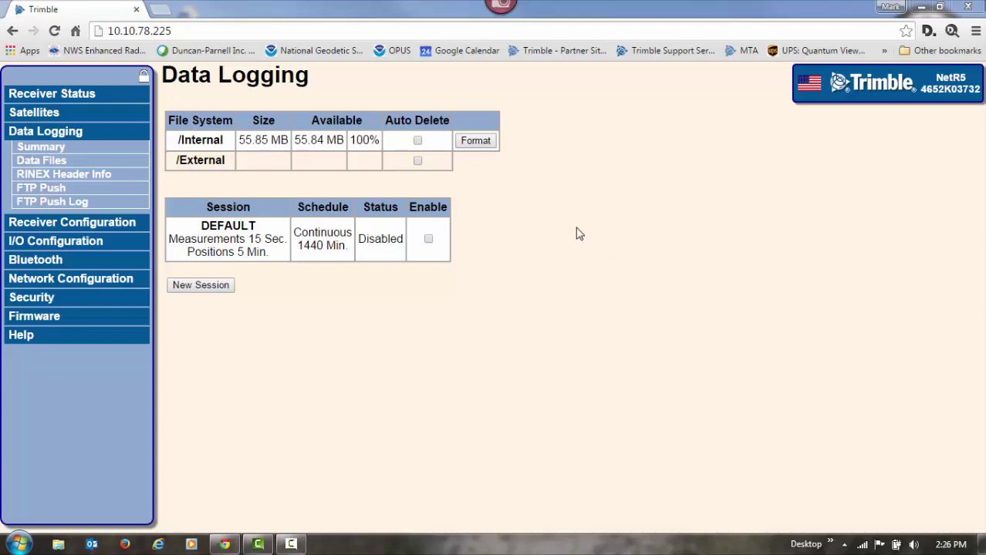
pyautogui.click(160, 10)
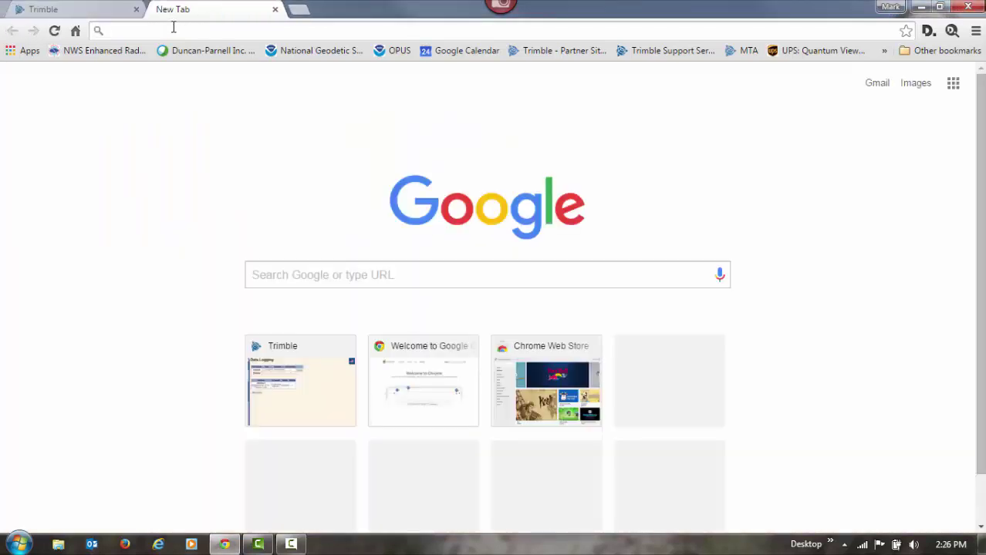
# Step: Go to trimble.com and reach the RINEX entry under R in Support A-Z
pyautogui.write('tri')
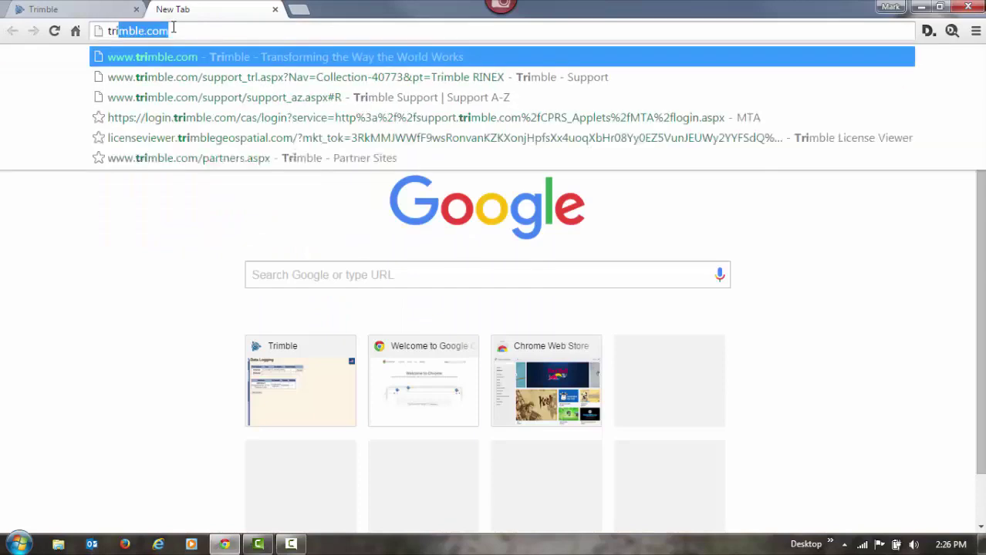
pyautogui.write('mbl')
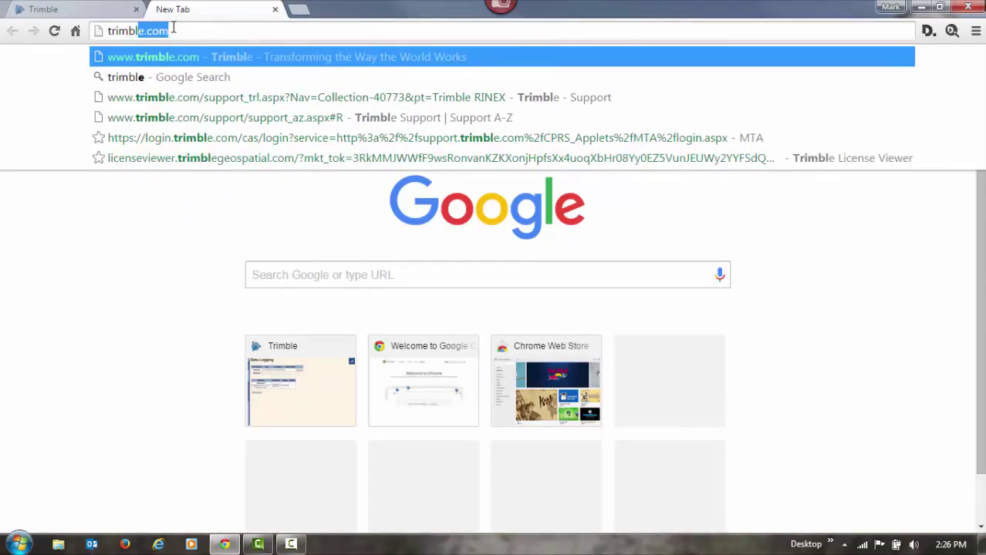
pyautogui.write('e.com')
pyautogui.press('Return')
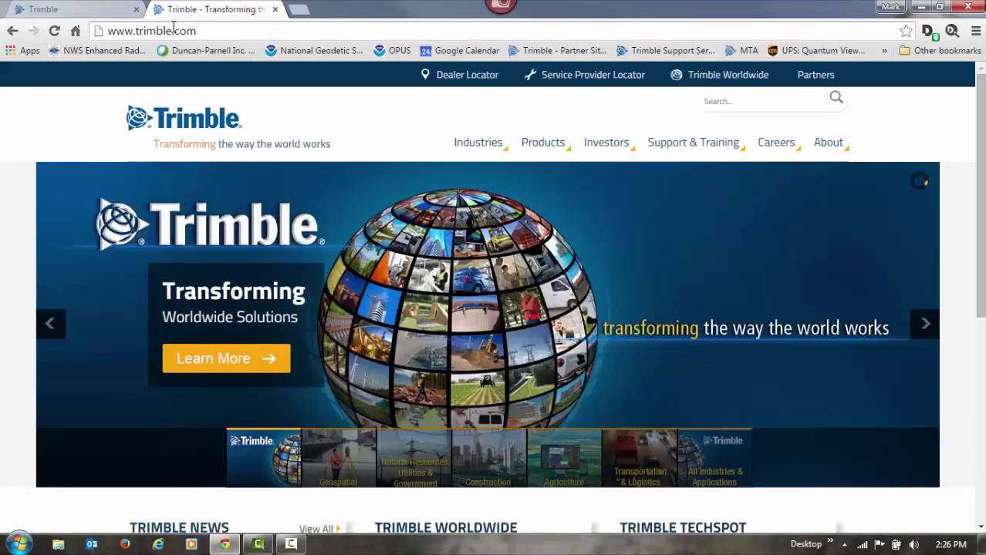
pyautogui.moveTo(699, 139)
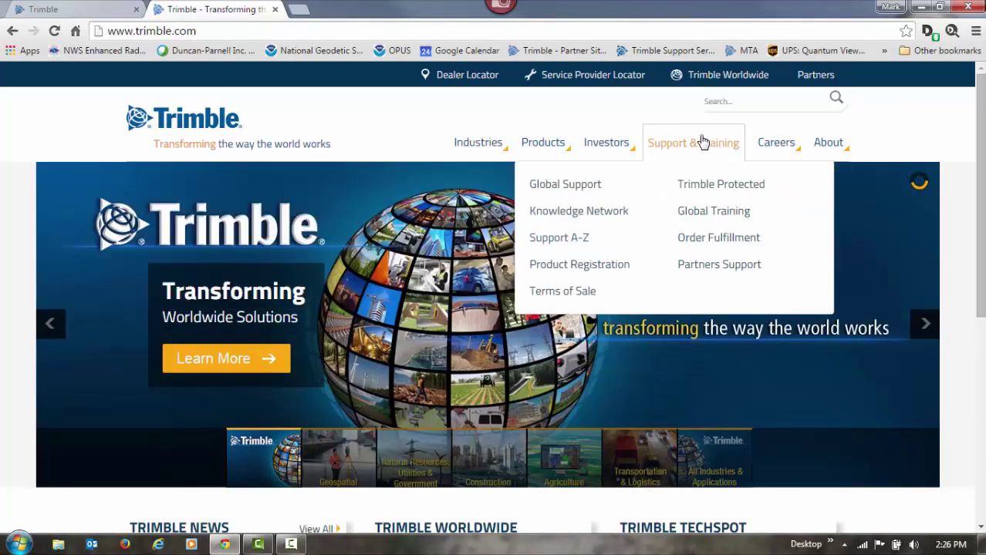
pyautogui.click(571, 243)
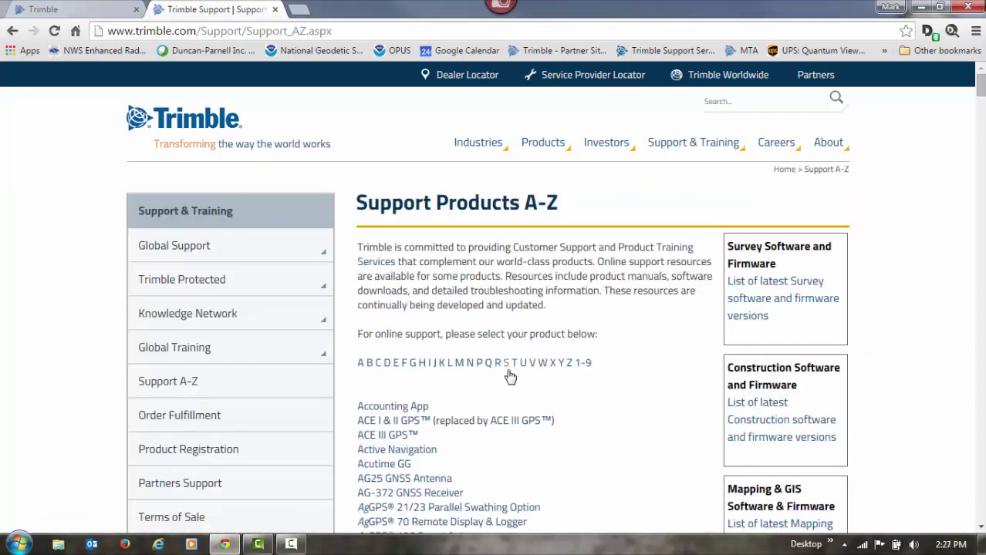
pyautogui.click(499, 364)
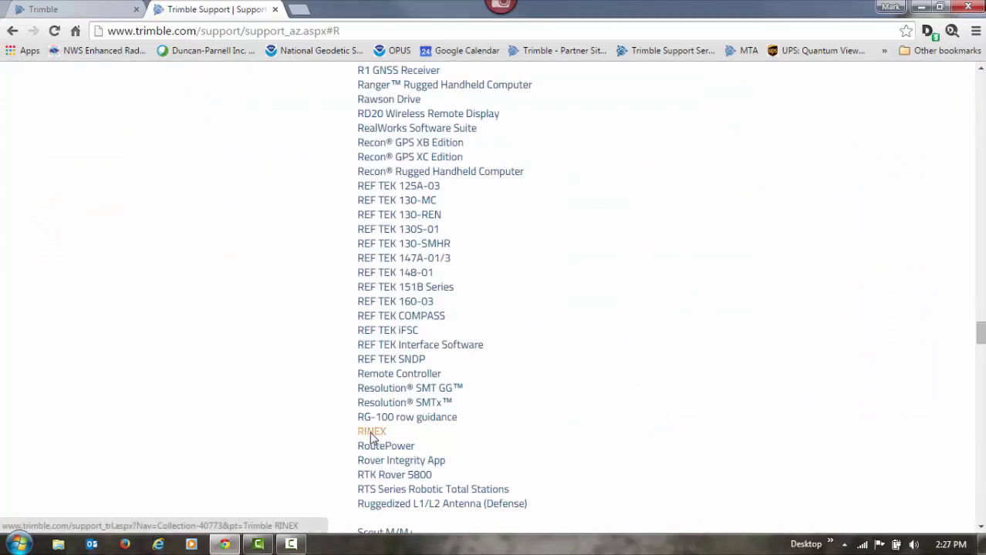
pyautogui.click(372, 436)
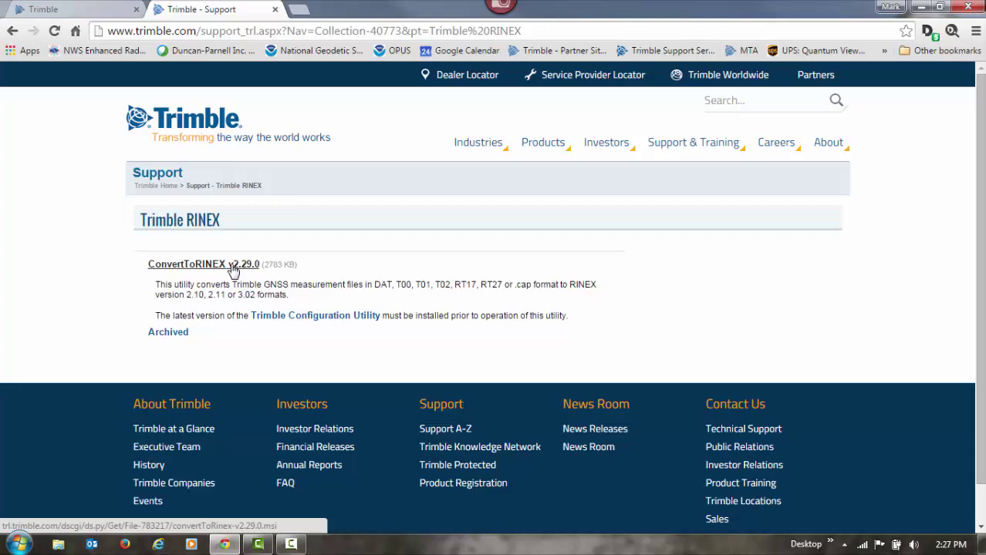
# Step: Launch Convert To RINEX from the Trimble programs folder and bring up its File > Open window
pyautogui.click(19, 546)
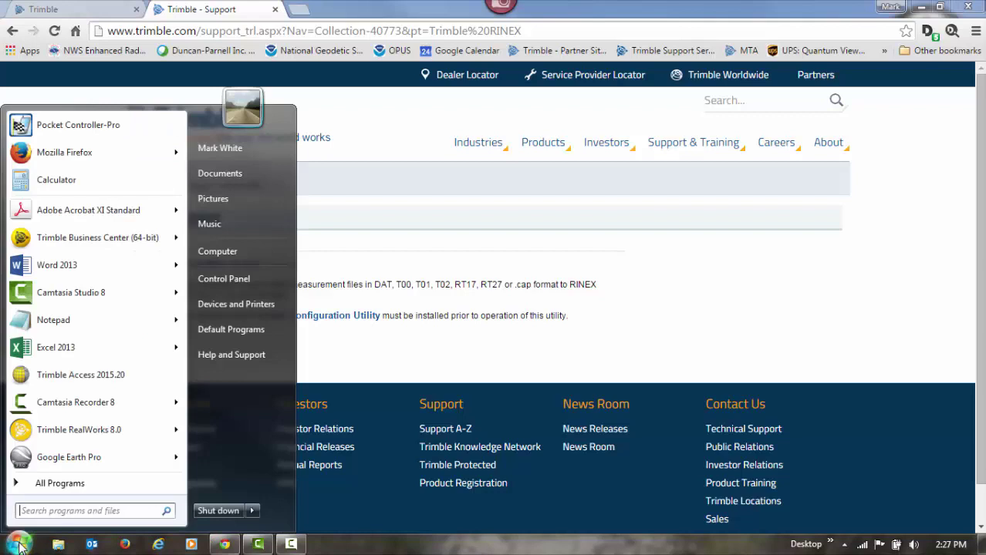
pyautogui.click(56, 483)
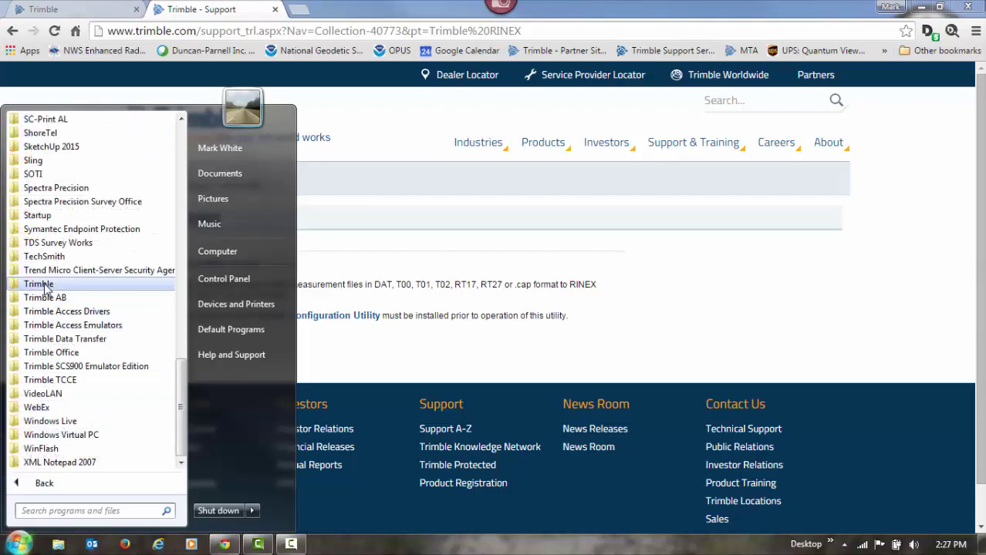
pyautogui.click(39, 284)
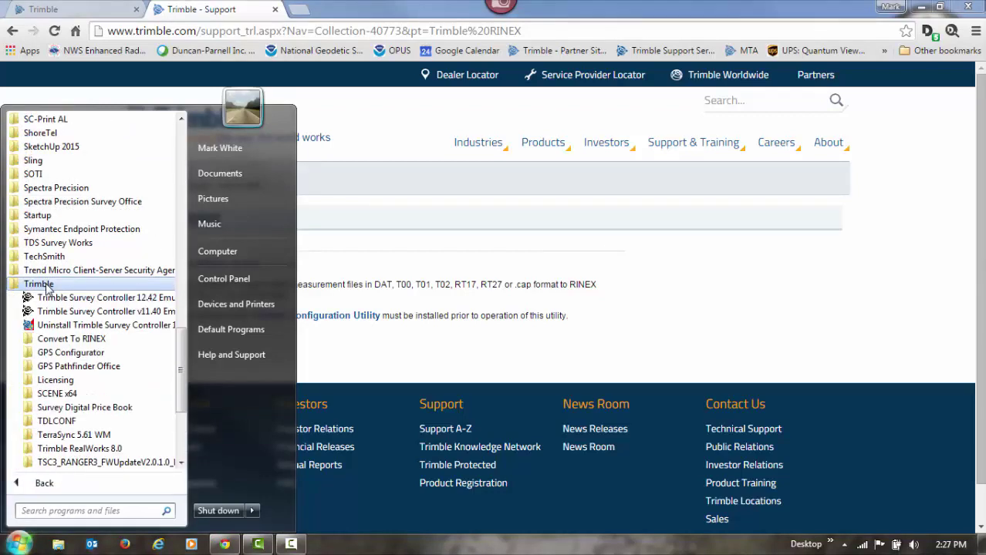
pyautogui.click(71, 341)
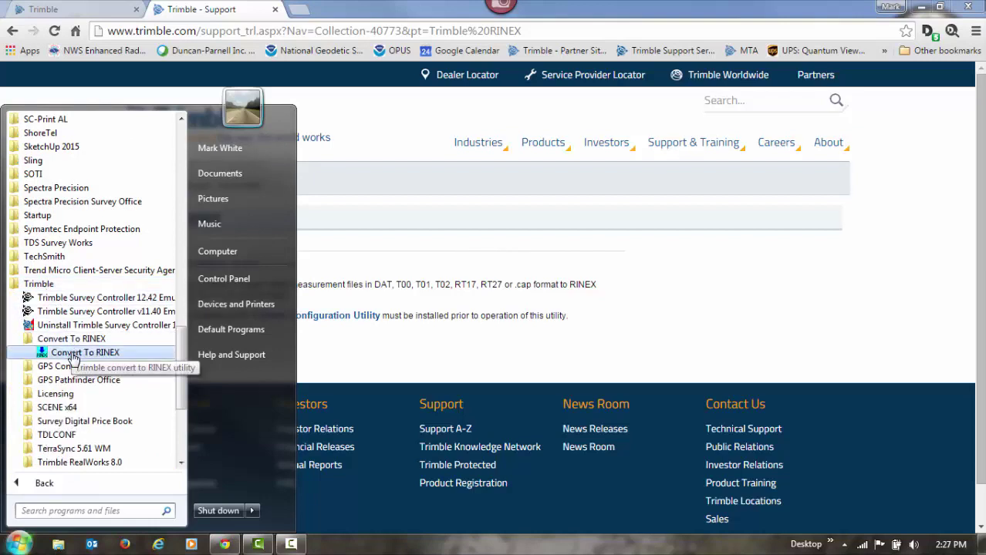
pyautogui.click(75, 355)
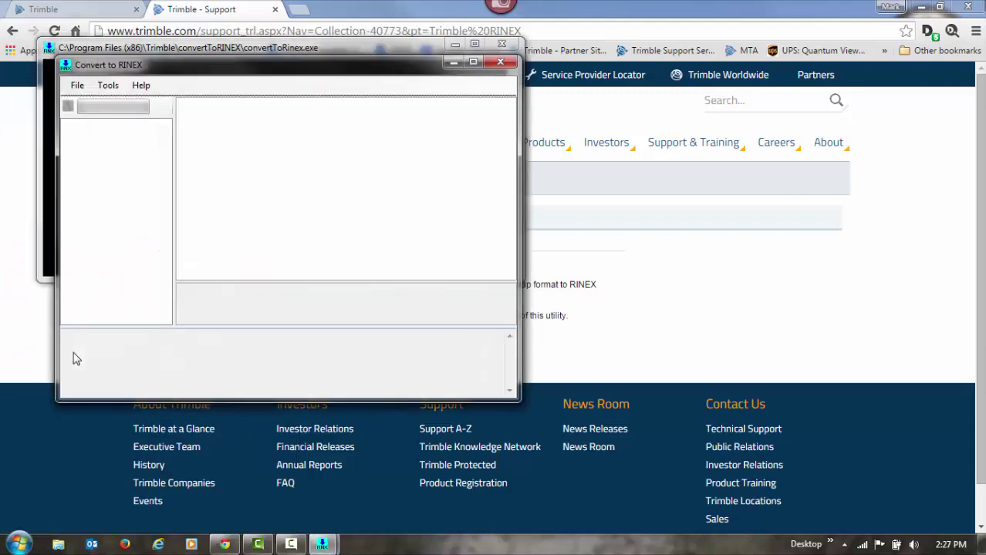
pyautogui.click(77, 85)
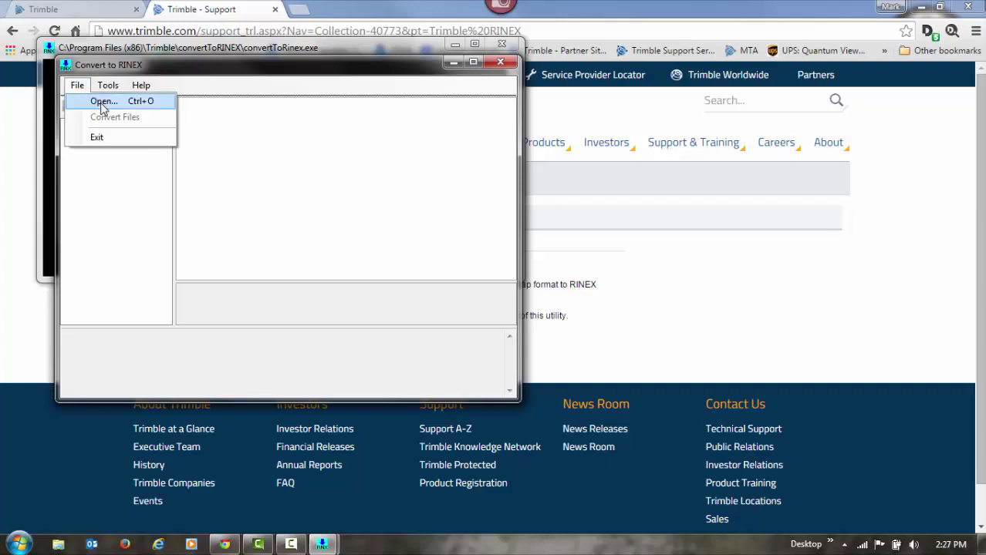
pyautogui.click(98, 102)
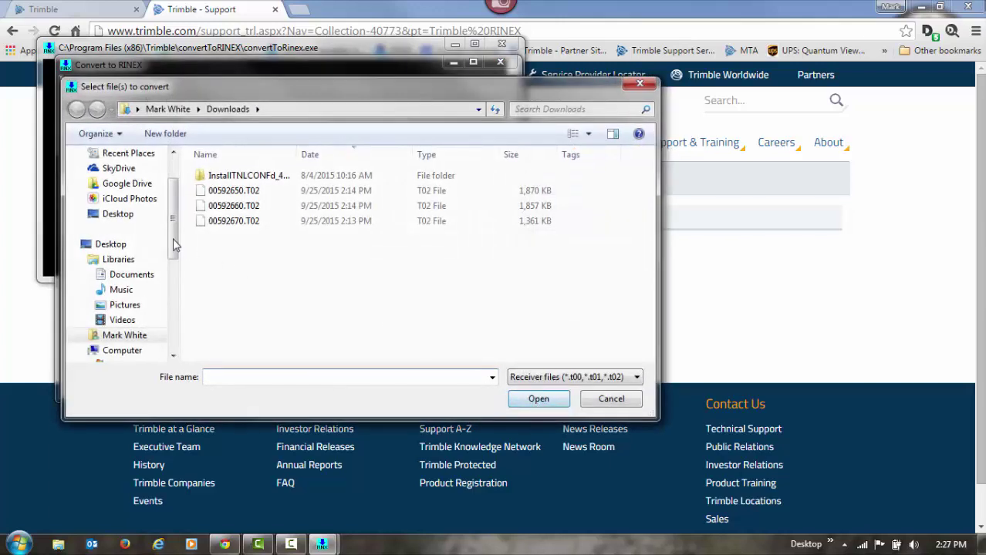
# Step: Load 00592650.T02, 00592660.T02 and 00592670.T02 from Documents\BASEt02 into the converter
pyautogui.click(126, 275)
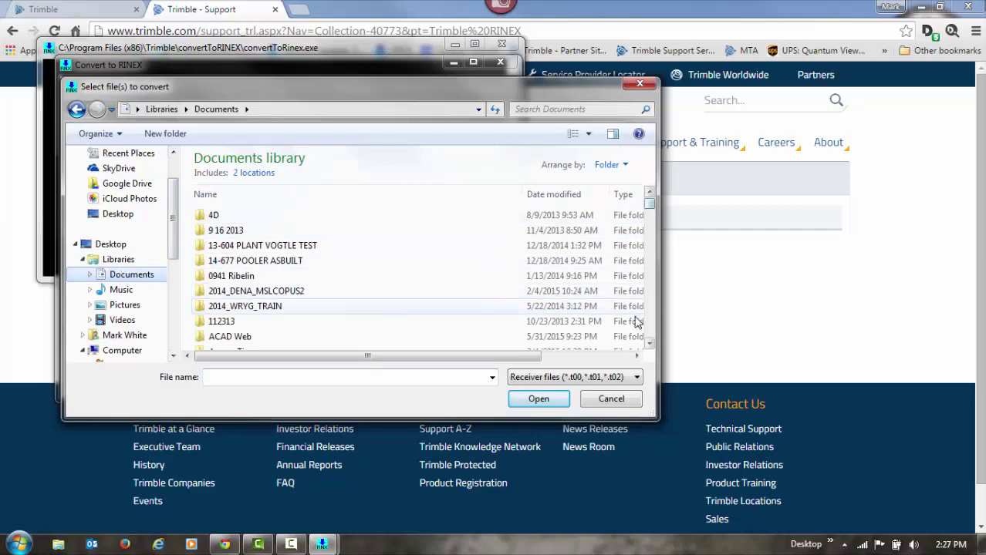
pyautogui.click(649, 345)
pyautogui.scroll(-3, 649, 345)
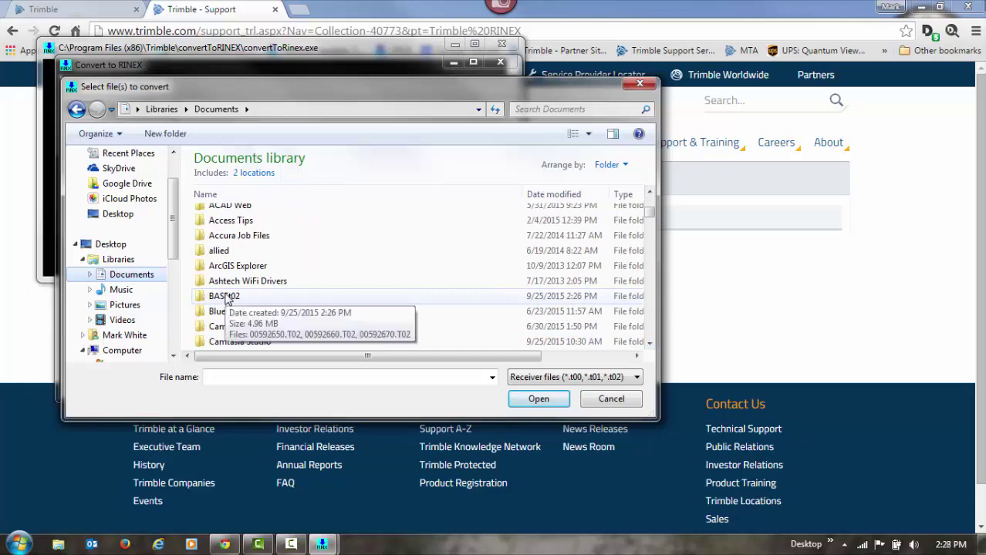
pyautogui.click(227, 300)
pyautogui.doubleClick(226, 299)
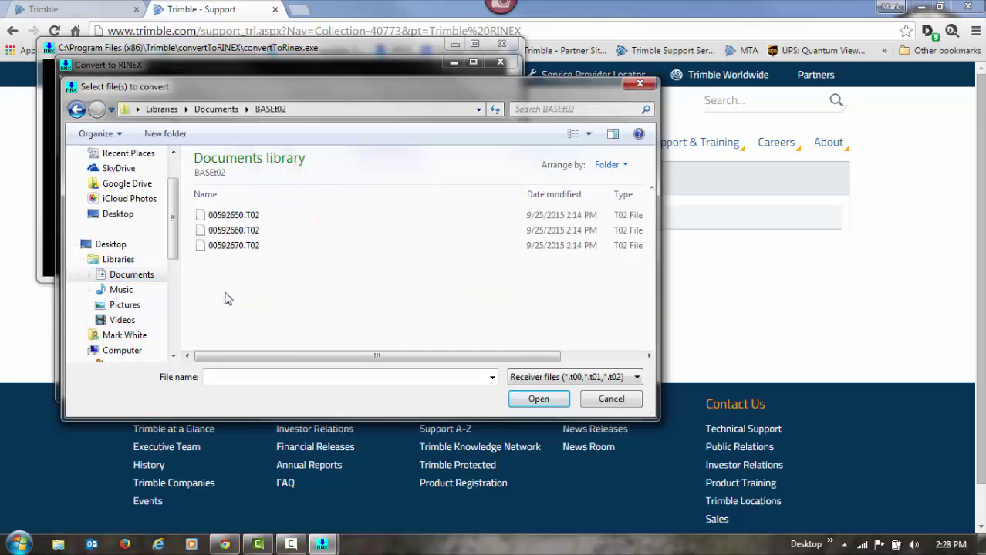
pyautogui.click(238, 218)
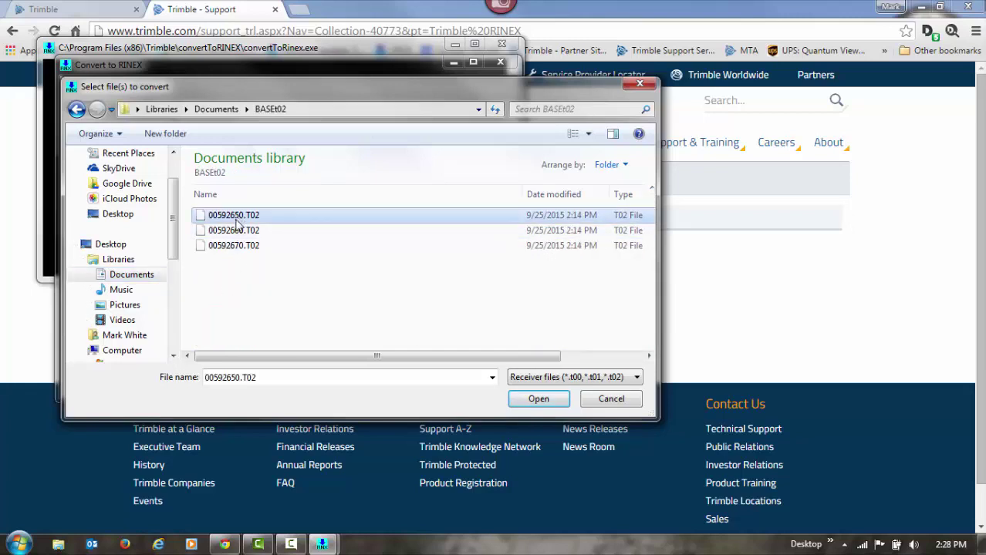
pyautogui.keyDown('shift'); pyautogui.click(239, 247); pyautogui.keyUp('shift')
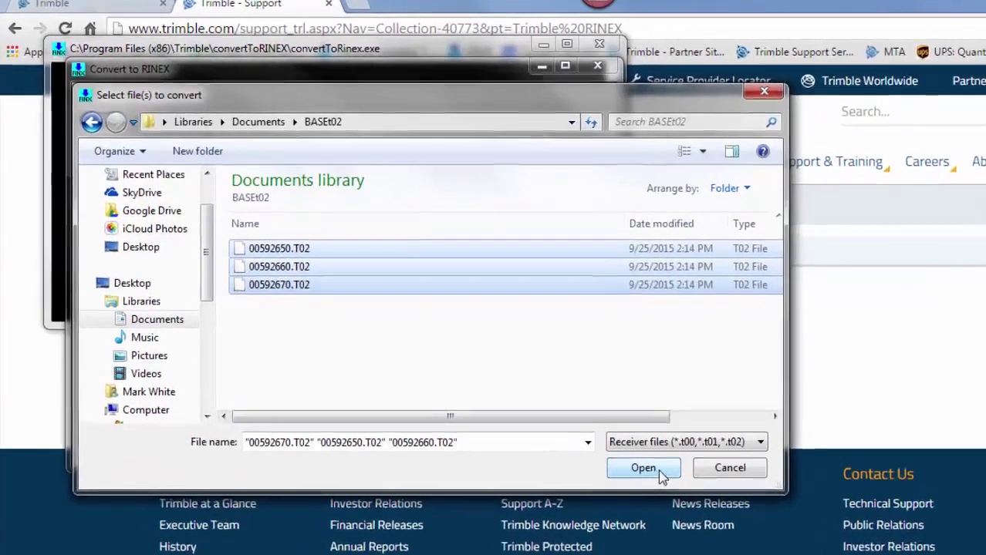
pyautogui.click(538, 398)
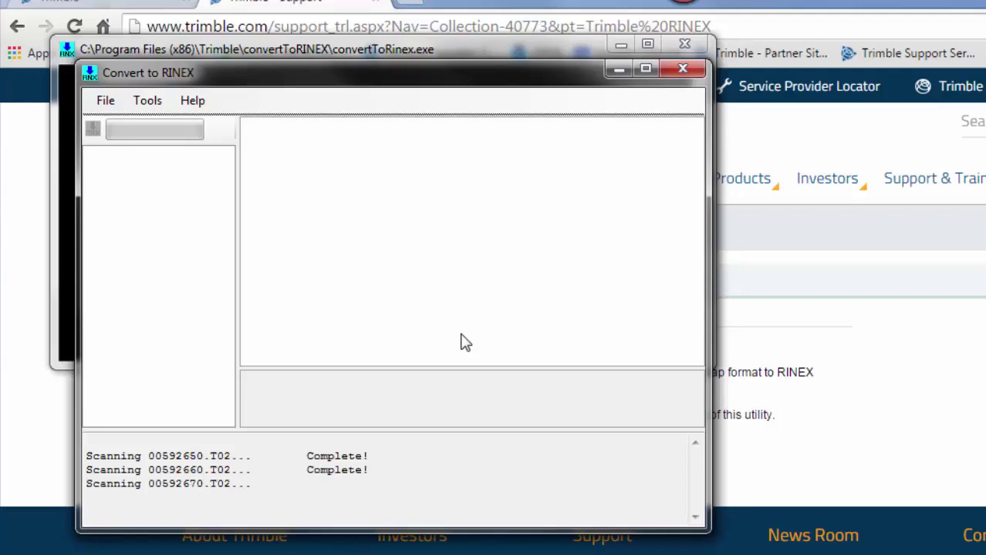
# Step: Run File > Convert Files until each T02 file reports Success, then close the utility
pyautogui.click(108, 101)
pyautogui.click(141, 144)
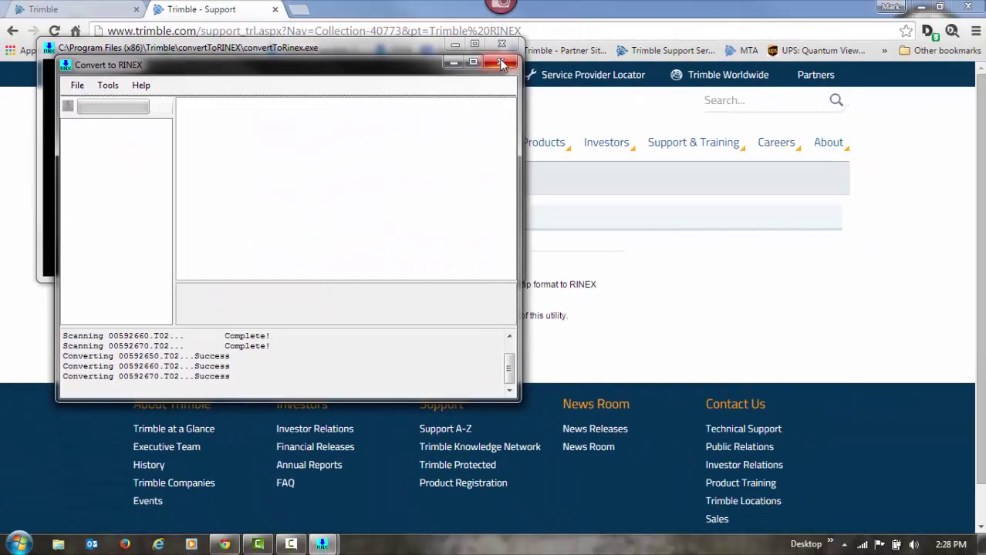
pyautogui.click(682, 68)
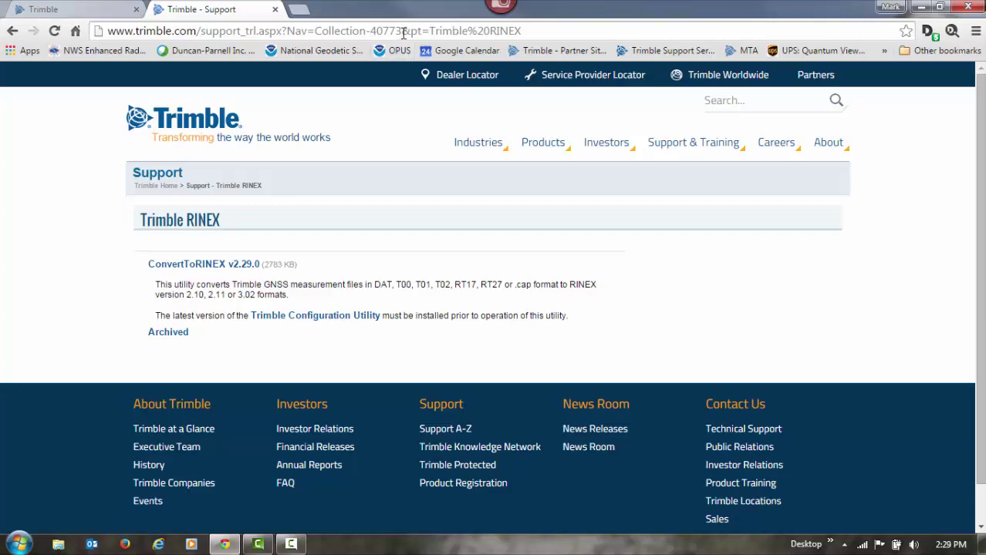
# Step: Search Google for 'ngs opus' and open the OPUS - National Geodetic Survey - NOAA result
pyautogui.click(402, 33)
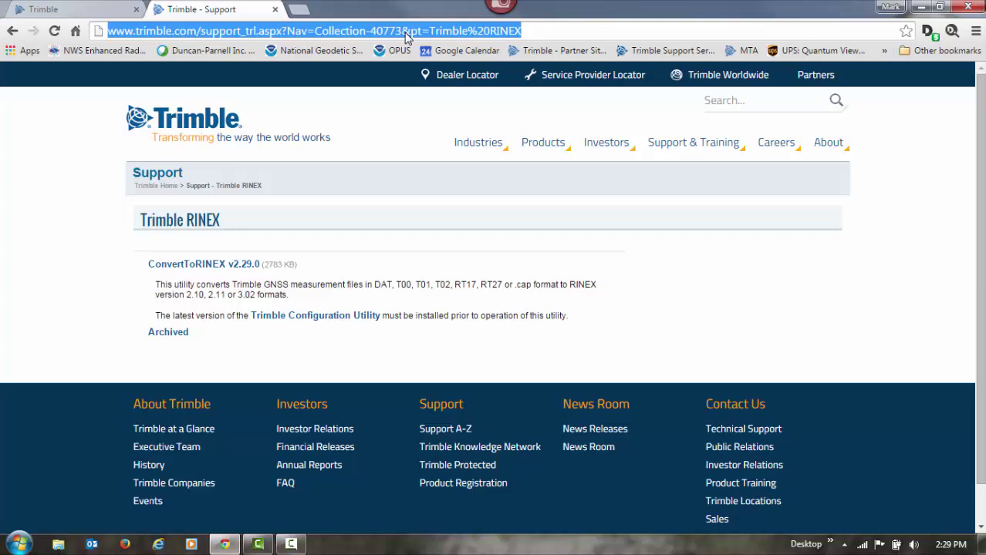
pyautogui.write('ngs')
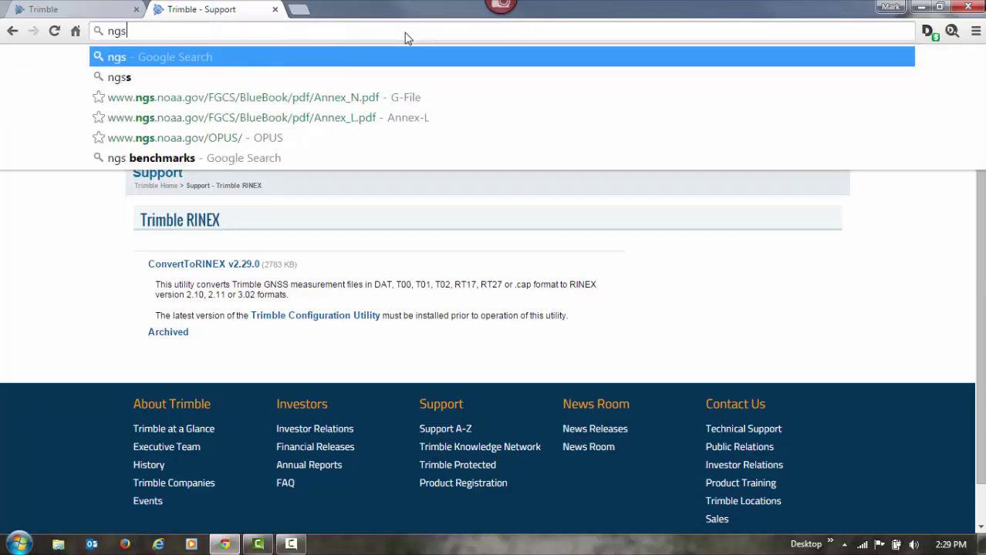
pyautogui.write(' opus')
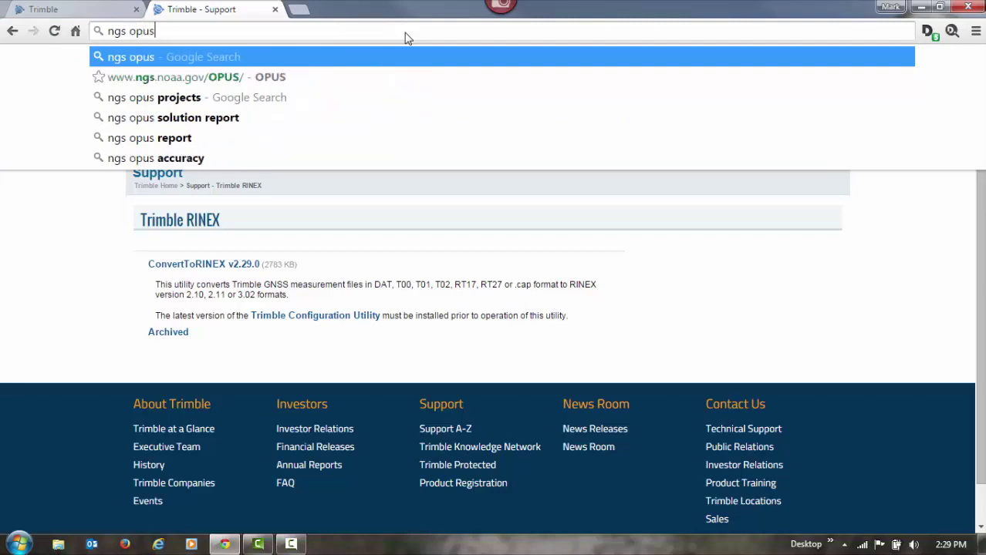
pyautogui.press('Return')
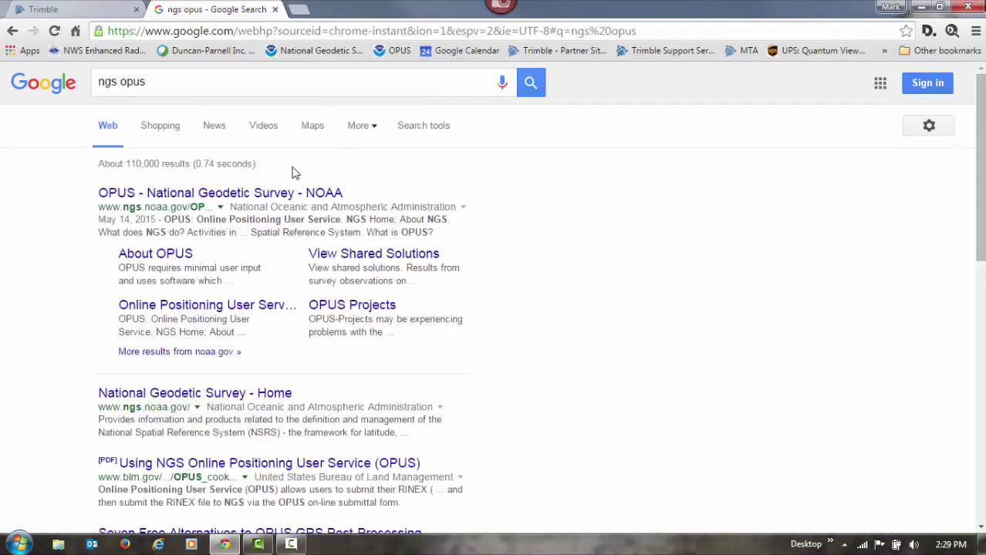
pyautogui.click(256, 200)
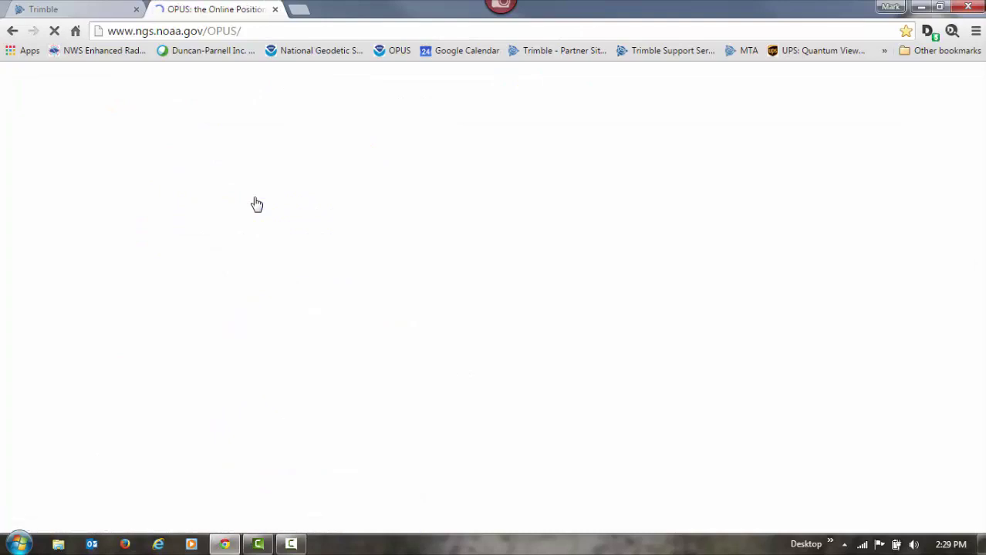
# Step: Choose 00592650.15o from Documents\BASEt02, sorted by type, as the OPUS data file
pyautogui.click(199, 186)
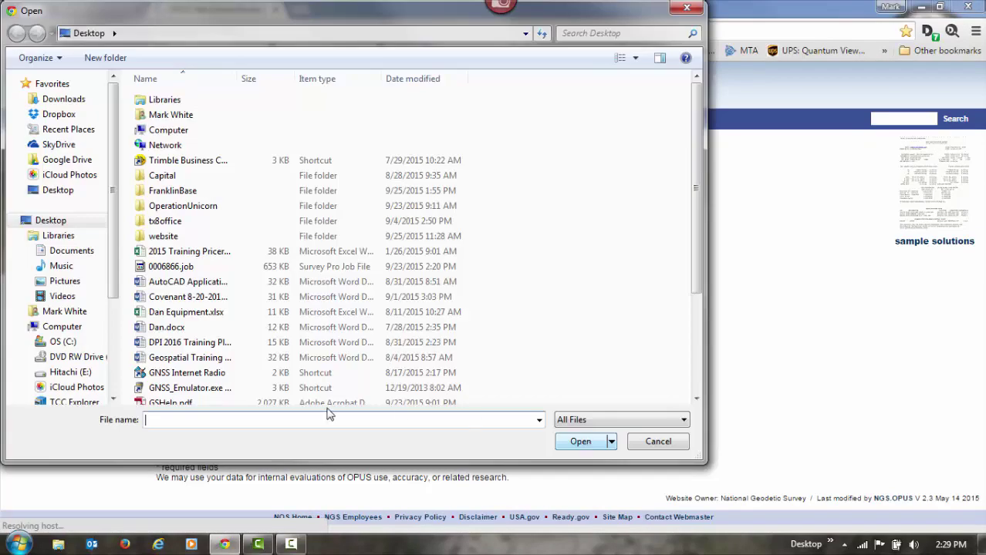
pyautogui.click(65, 250)
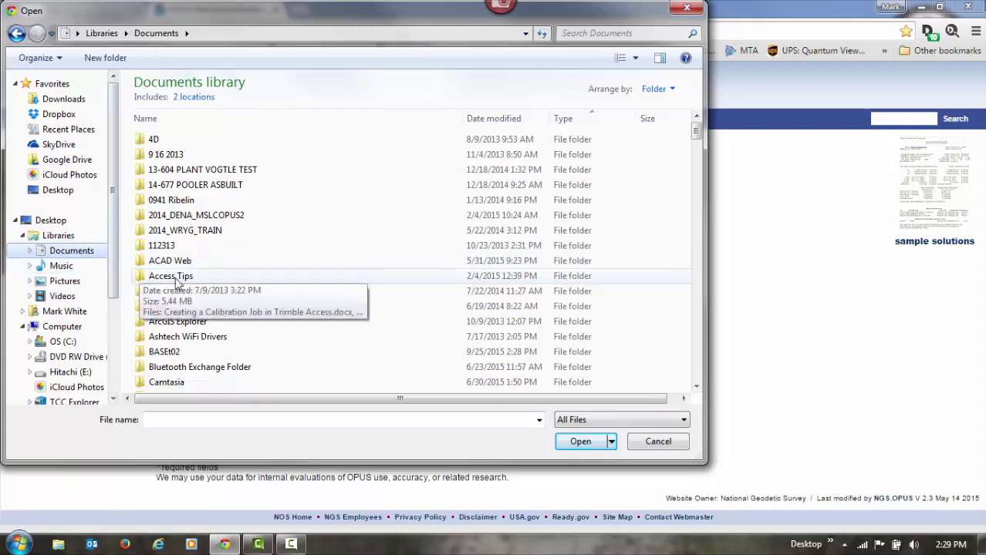
pyautogui.doubleClick(182, 353)
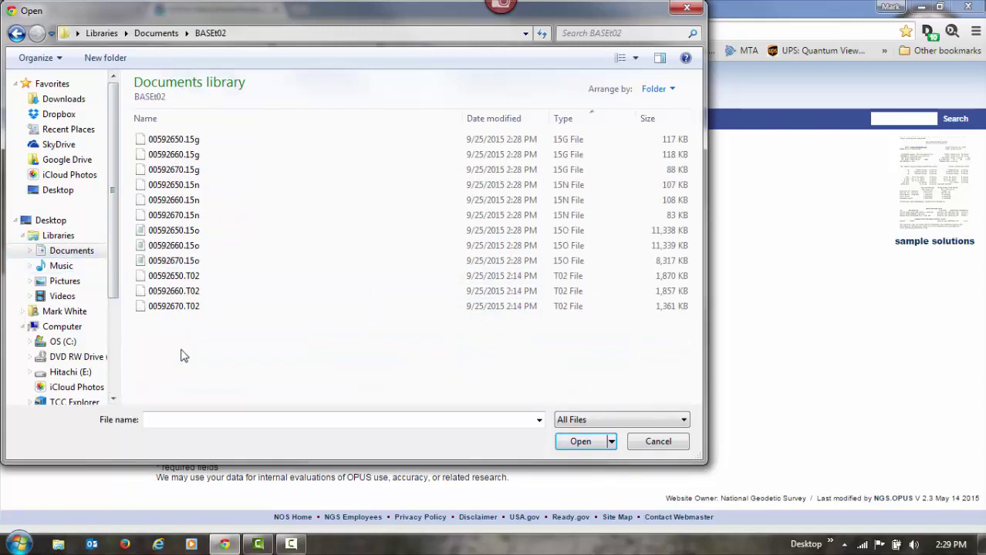
pyautogui.click(571, 122)
pyautogui.click(570, 122)
pyautogui.click(571, 121)
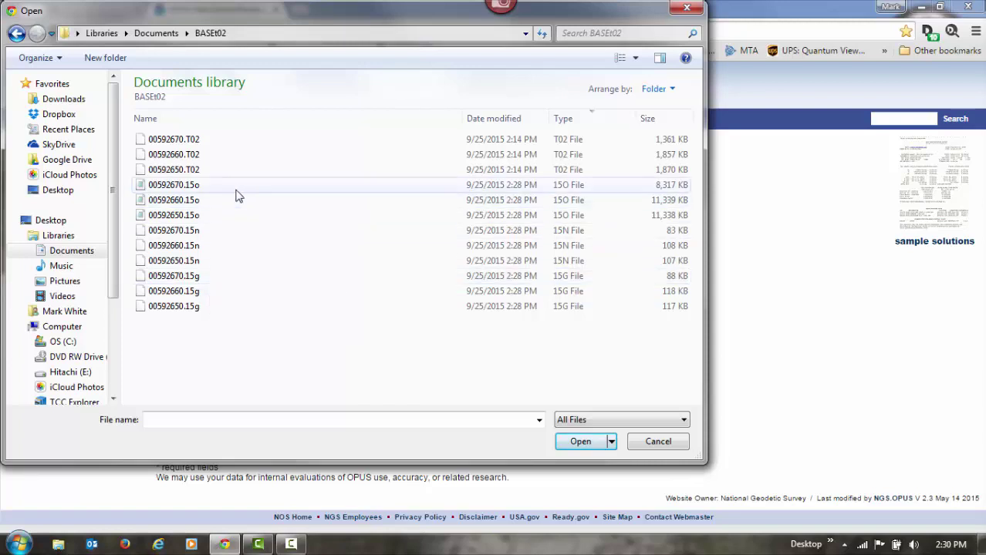
pyautogui.click(180, 218)
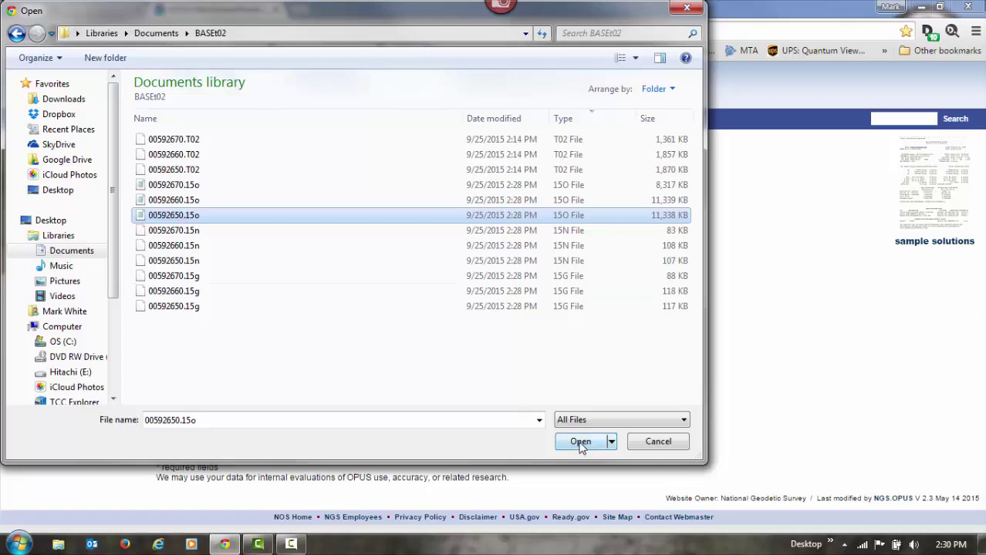
pyautogui.click(581, 443)
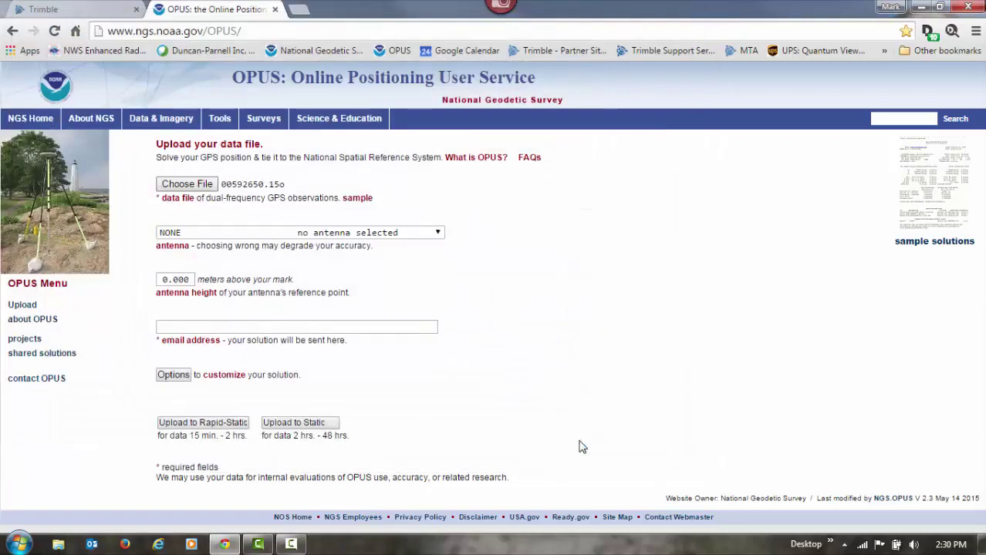
# Step: Pick TRM55971.00 NONE Zephyr GNSS Geodetic II from the antenna model list
pyautogui.click(436, 232)
pyautogui.scroll(-20, 478, 362)
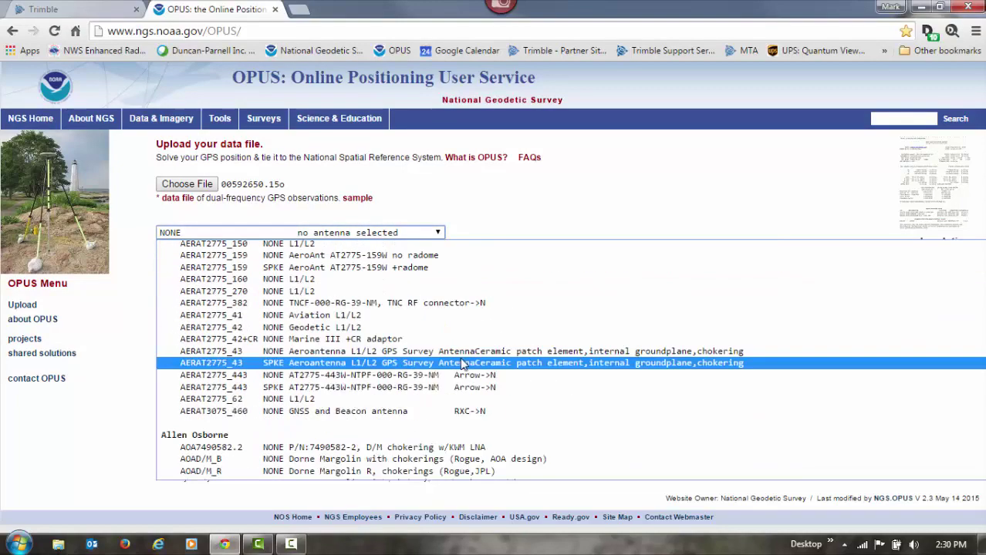
pyautogui.scroll(-20, 466, 368)
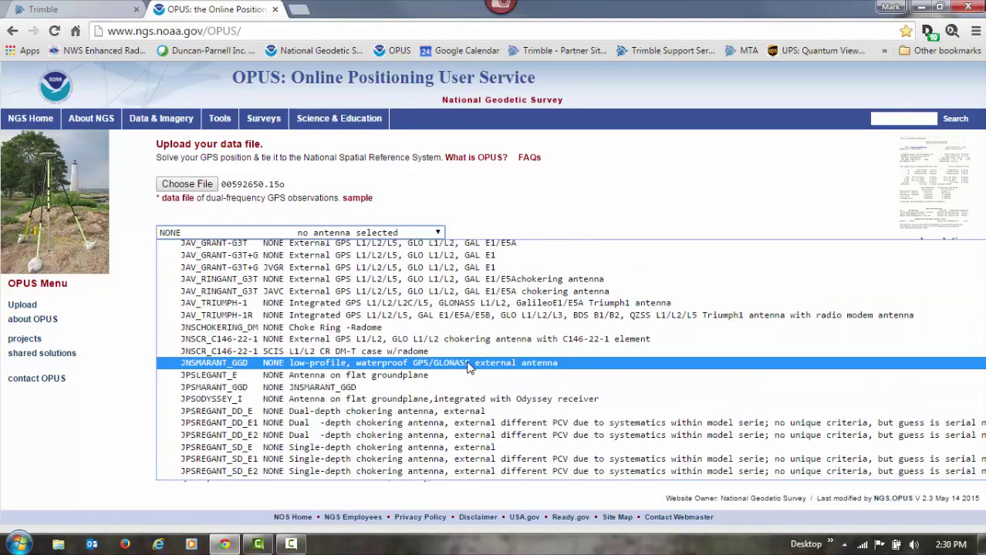
pyautogui.scroll(-20, 466, 368)
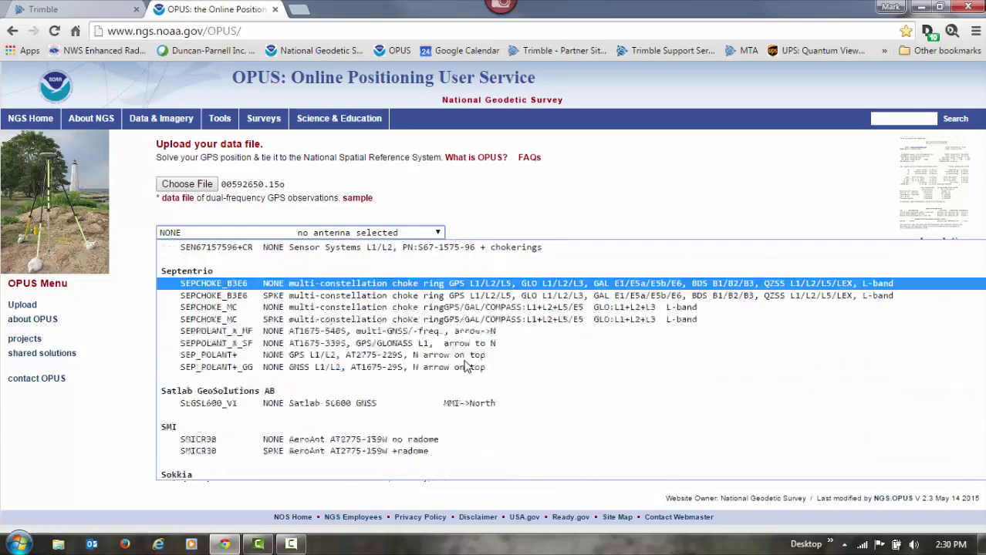
pyautogui.scroll(-20, 466, 366)
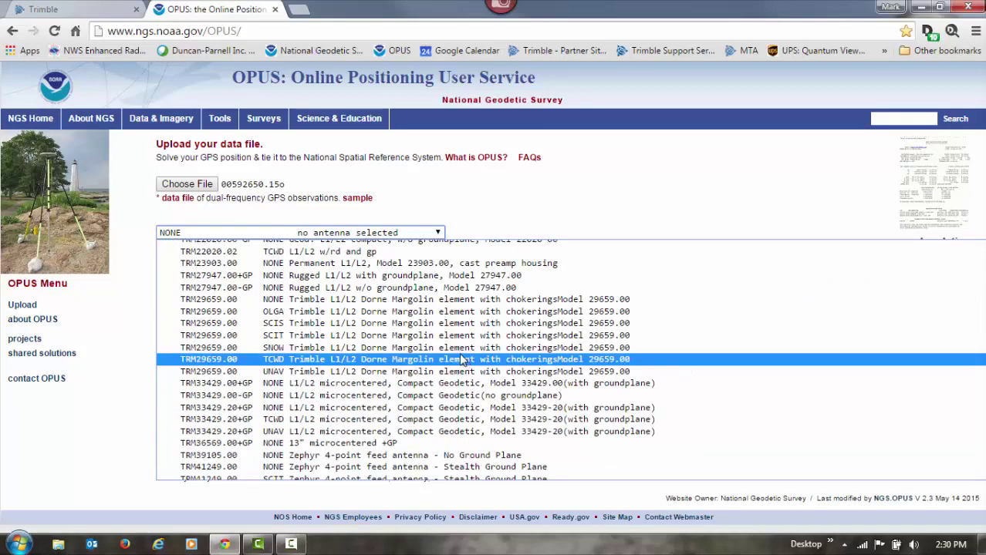
pyautogui.scroll(-10, 463, 360)
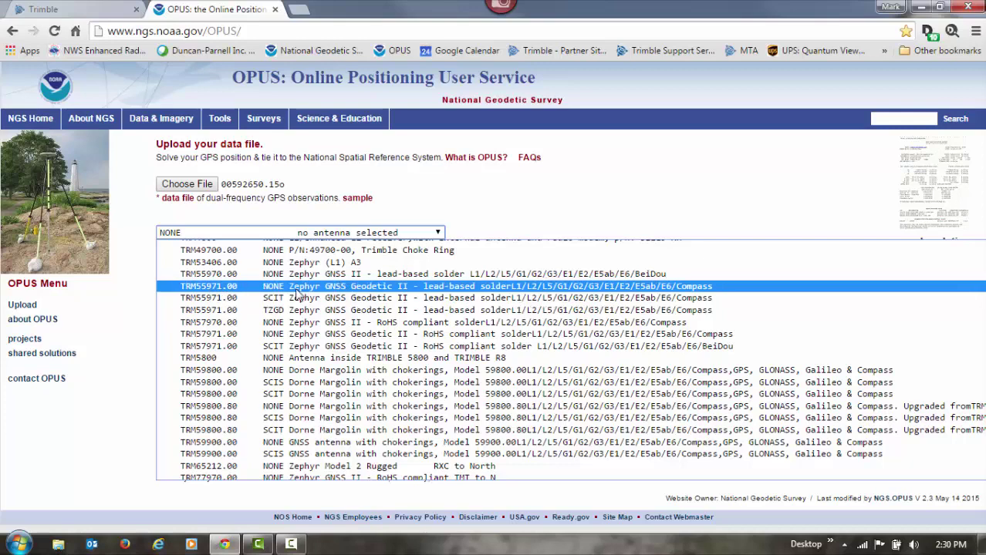
pyautogui.click(380, 286)
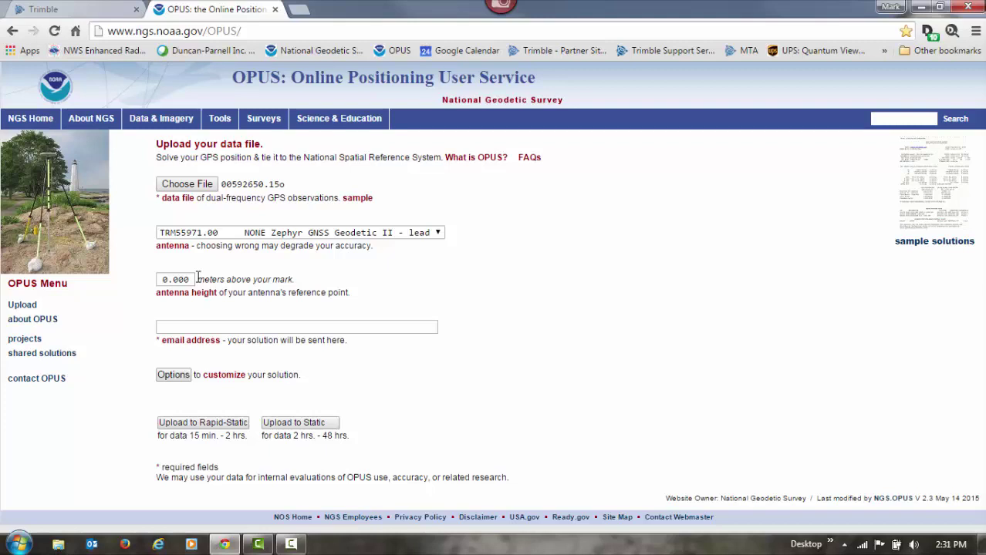
# Step: Enter the user's e-mail, upload to Static accepting 0.000 m antenna height, and return to OPUS
pyautogui.click(204, 329)
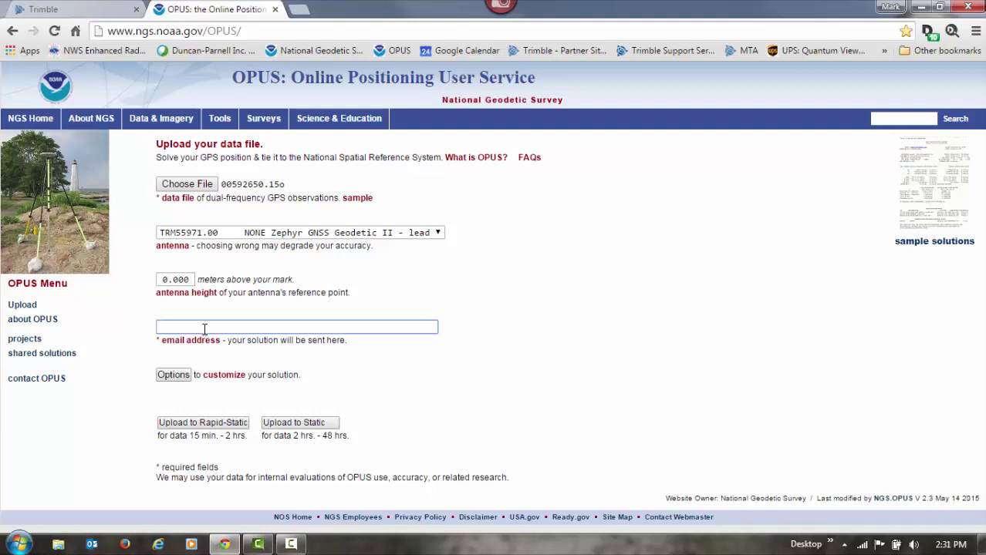
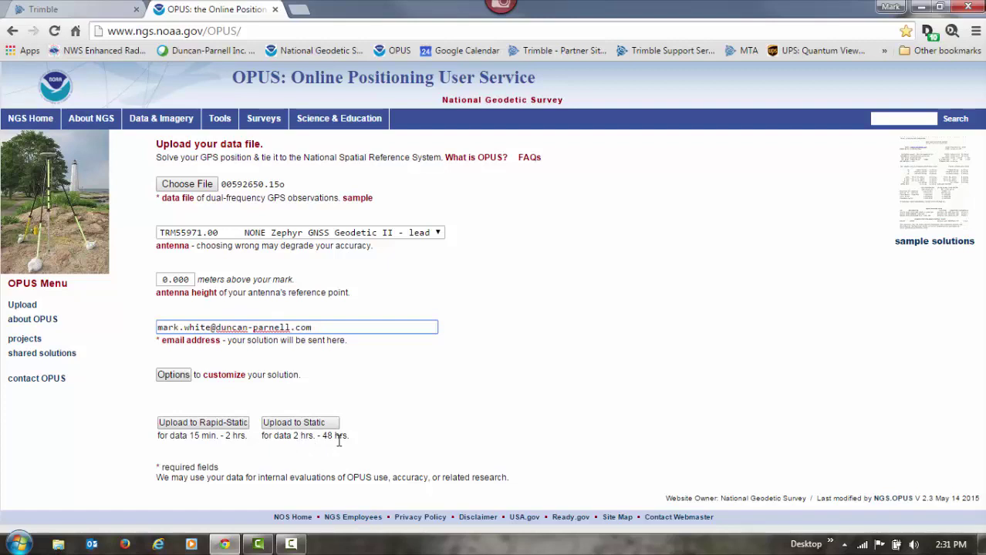
pyautogui.click(299, 424)
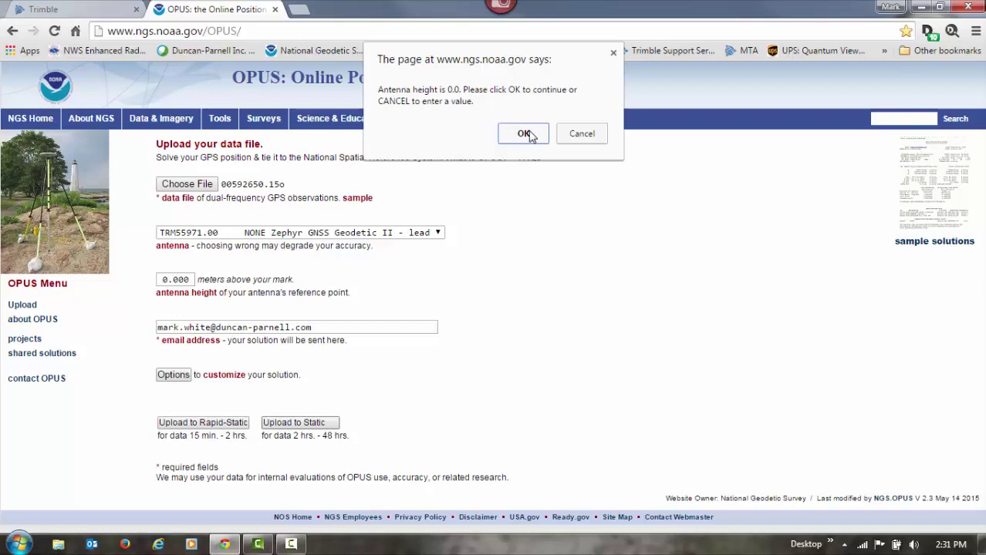
pyautogui.click(523, 135)
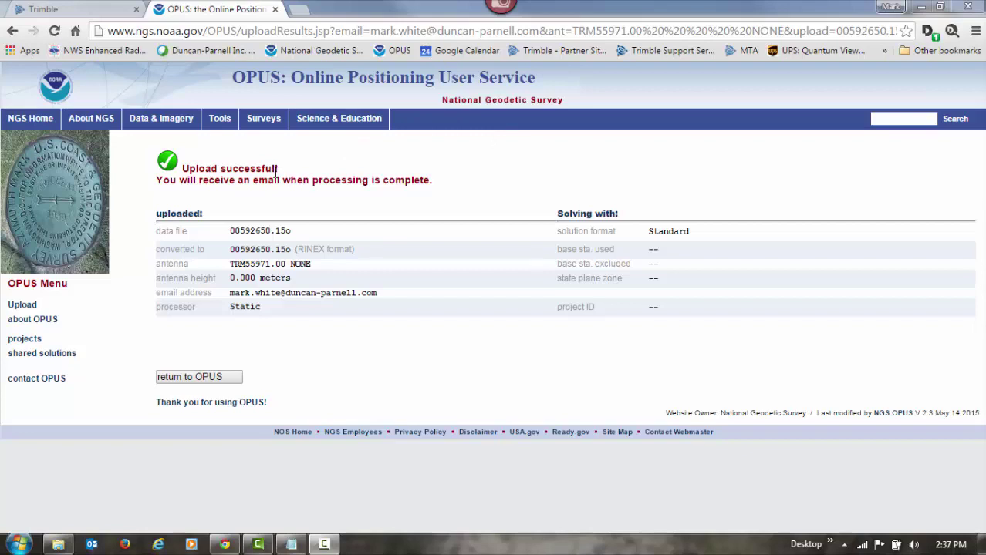
pyautogui.click(213, 379)
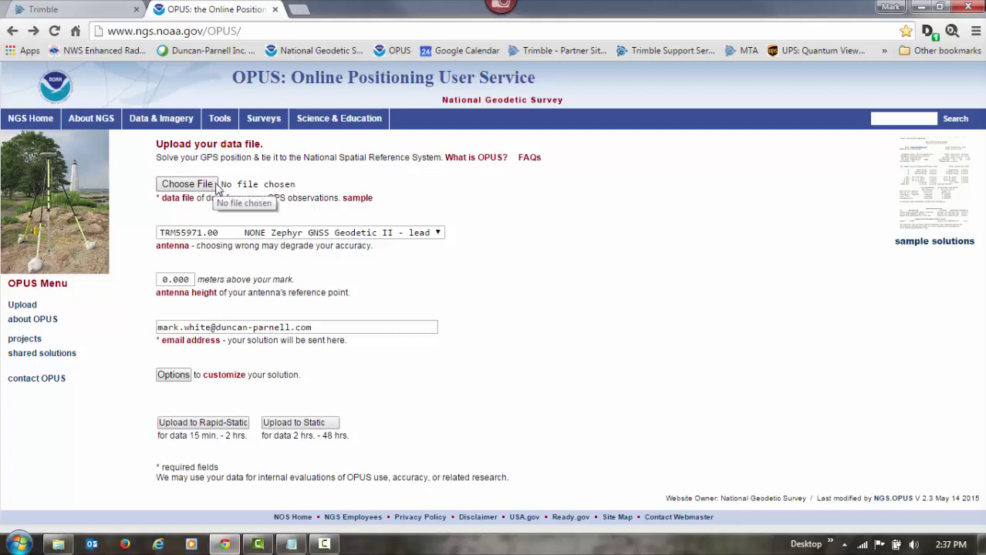
# Step: Review the OPUS NAD 83 latitude 35 55 26.64724, W longitude 86 52 4.46253 and height 174.833, then move the report aside
pyautogui.click(293, 546)
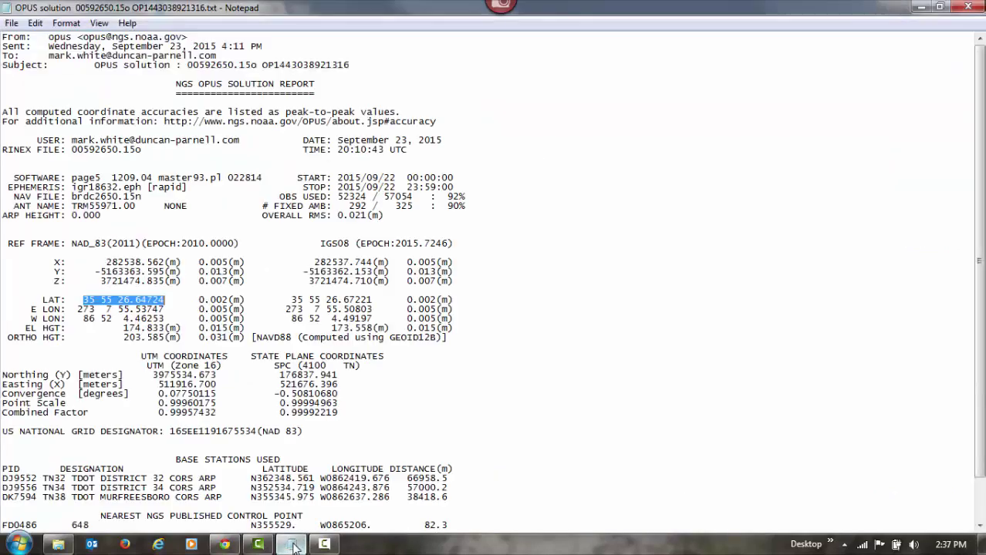
pyautogui.click(426, 414)
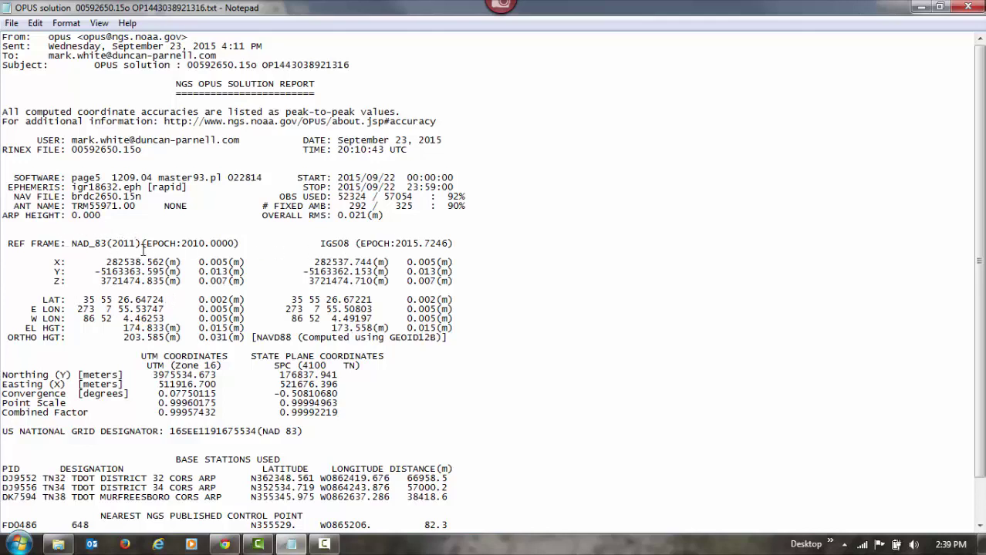
pyautogui.moveTo(164, 299); pyautogui.dragTo(82, 302)
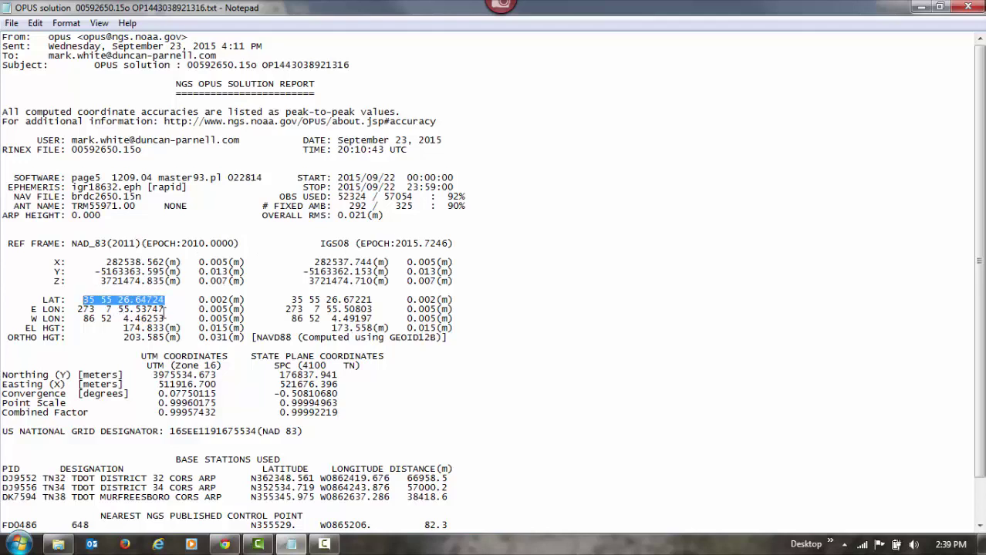
pyautogui.moveTo(164, 318); pyautogui.dragTo(83, 318)
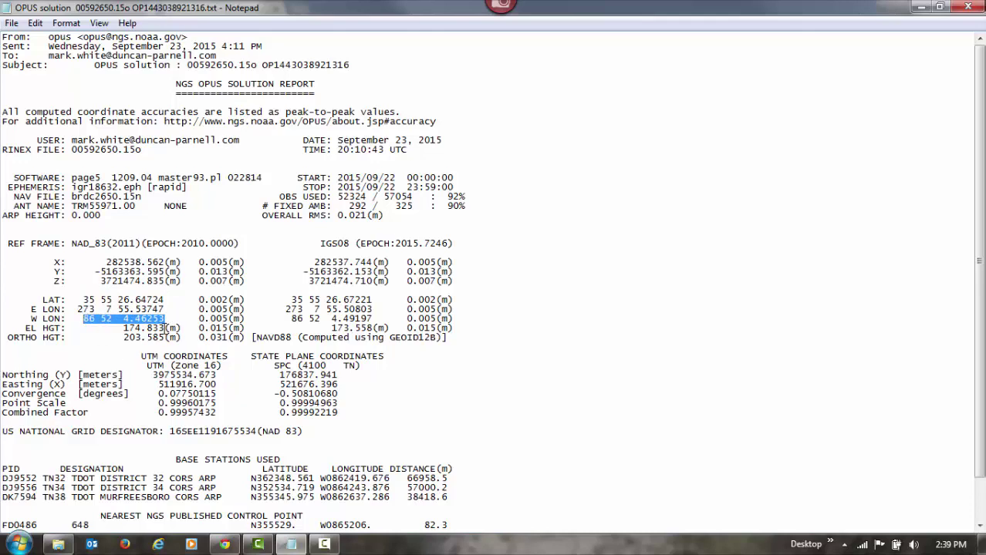
pyautogui.moveTo(164, 328); pyautogui.dragTo(132, 331)
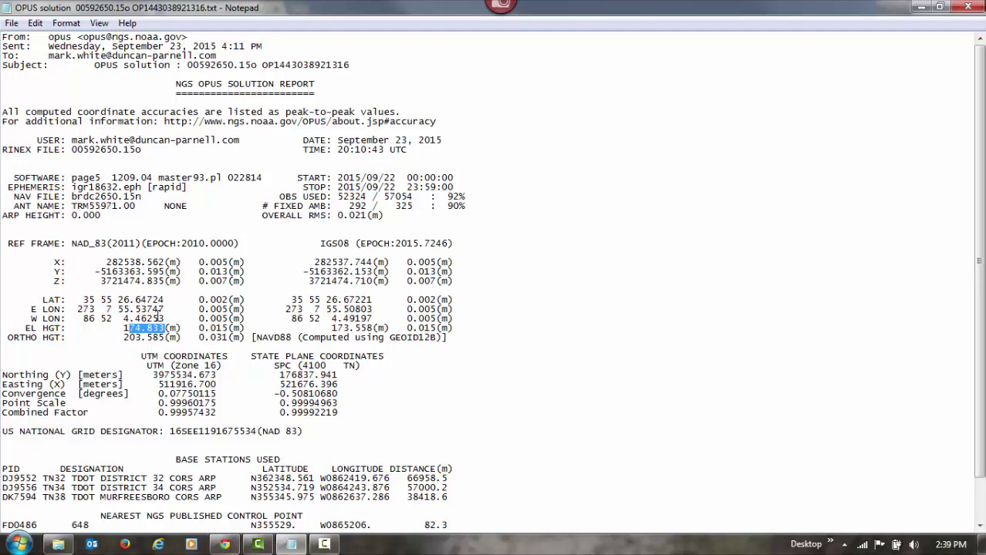
pyautogui.click(494, 241)
pyautogui.moveTo(745, 8); pyautogui.dragTo(856, 31)
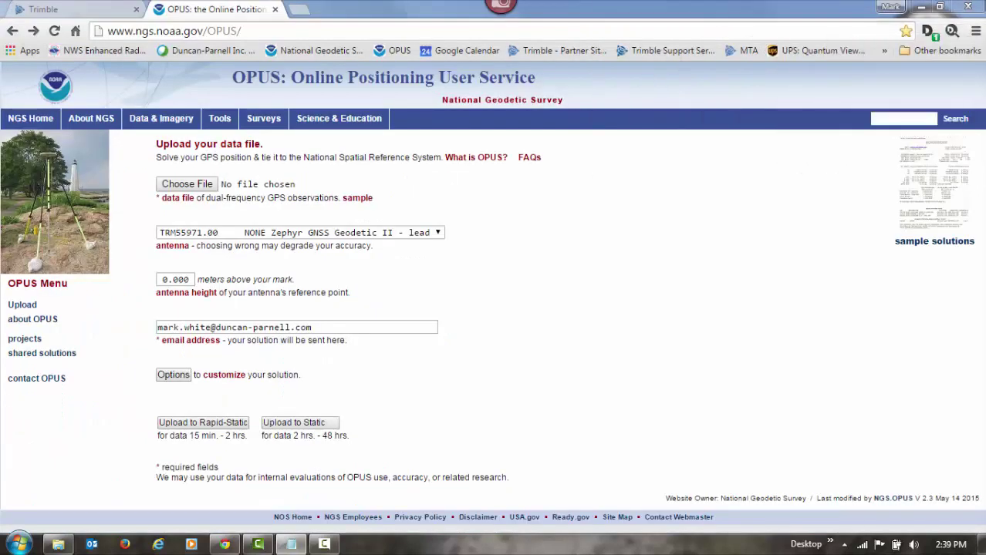
# Step: Change the Reference Station name from CREF0001 to DPI_BASE in Receiver Configuration
pyautogui.click(82, 9)
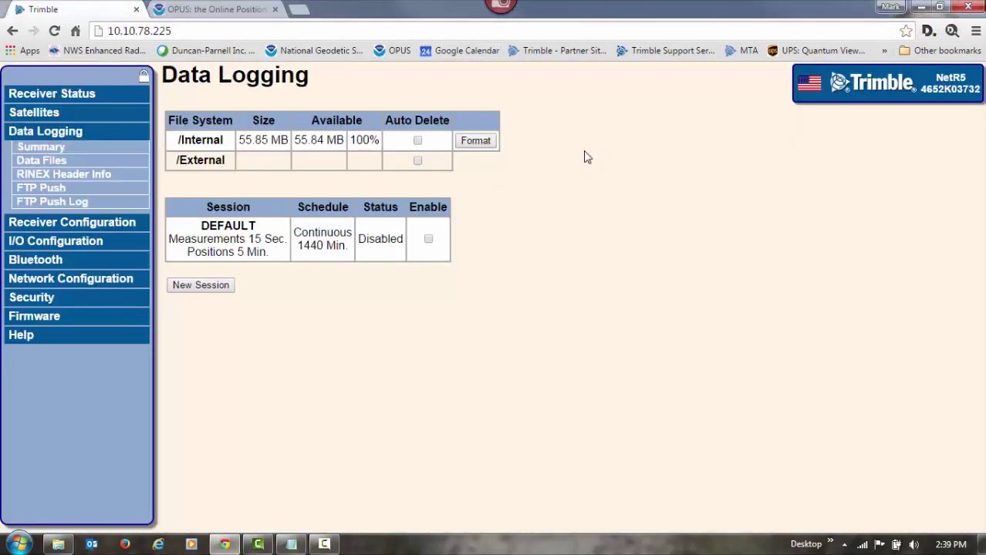
pyautogui.click(71, 224)
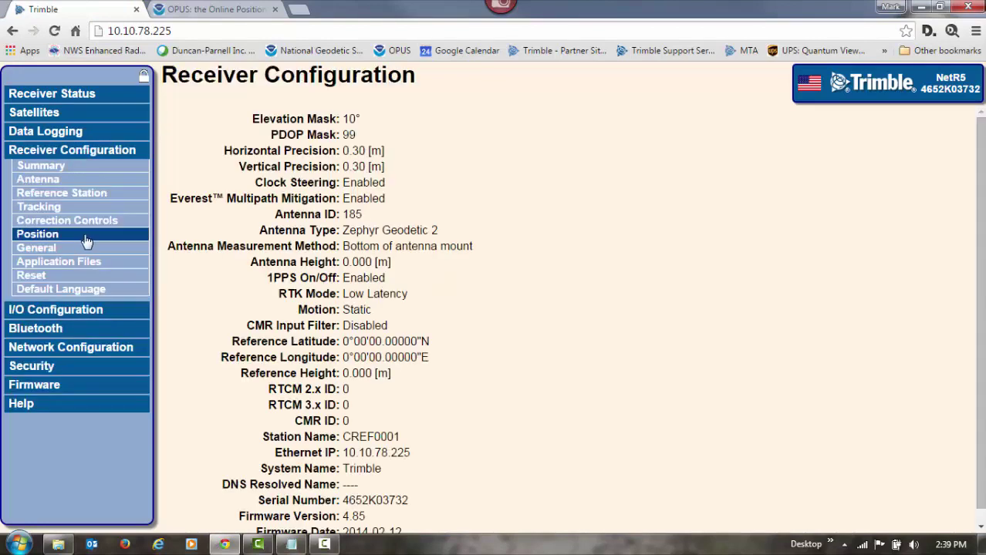
pyautogui.click(88, 194)
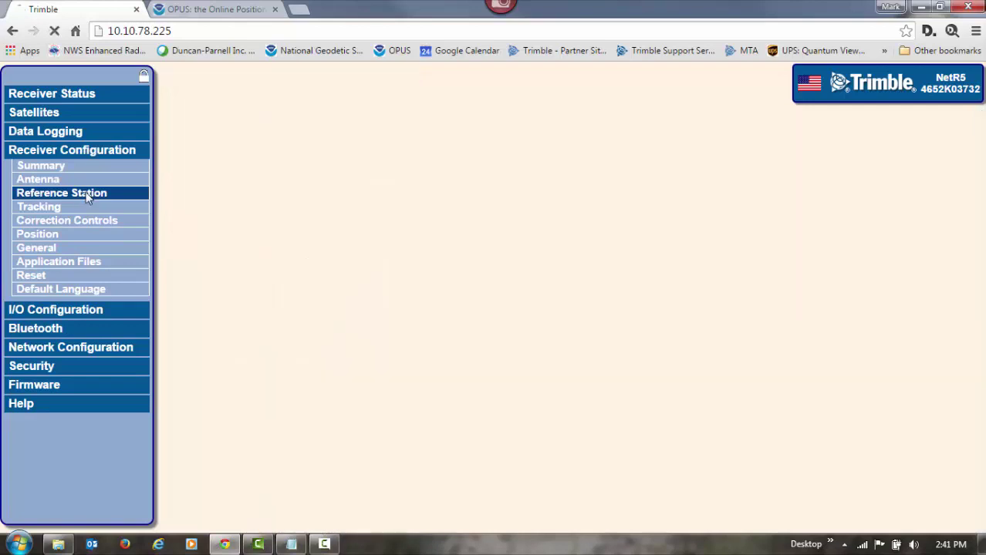
pyautogui.moveTo(314, 174); pyautogui.dragTo(218, 171)
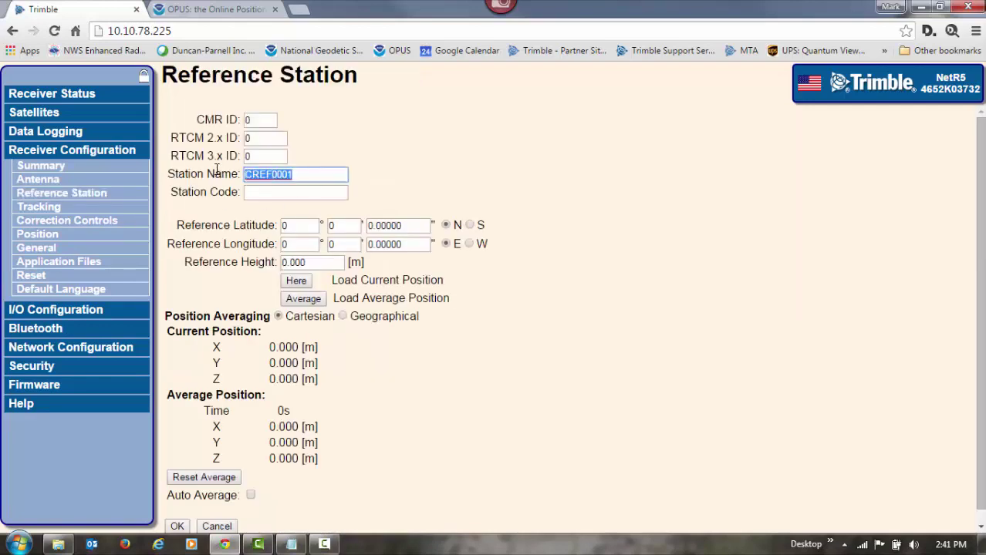
pyautogui.write('DPI')
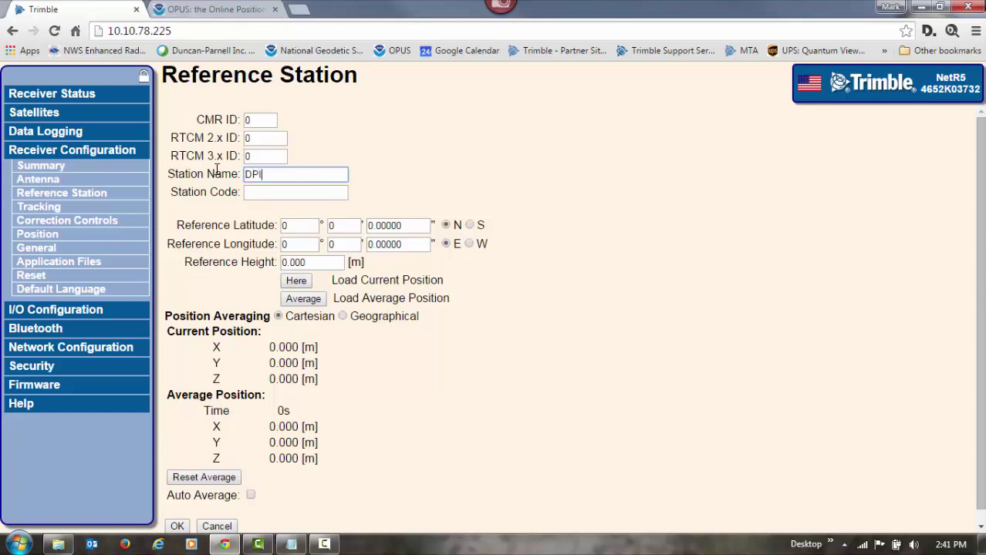
pyautogui.write('_BASE')
# Step: Enter the reference latitude as 35° 55' 26.64725"
pyautogui.click(285, 226)
pyautogui.doubleClick(283, 226)
pyautogui.write('35')
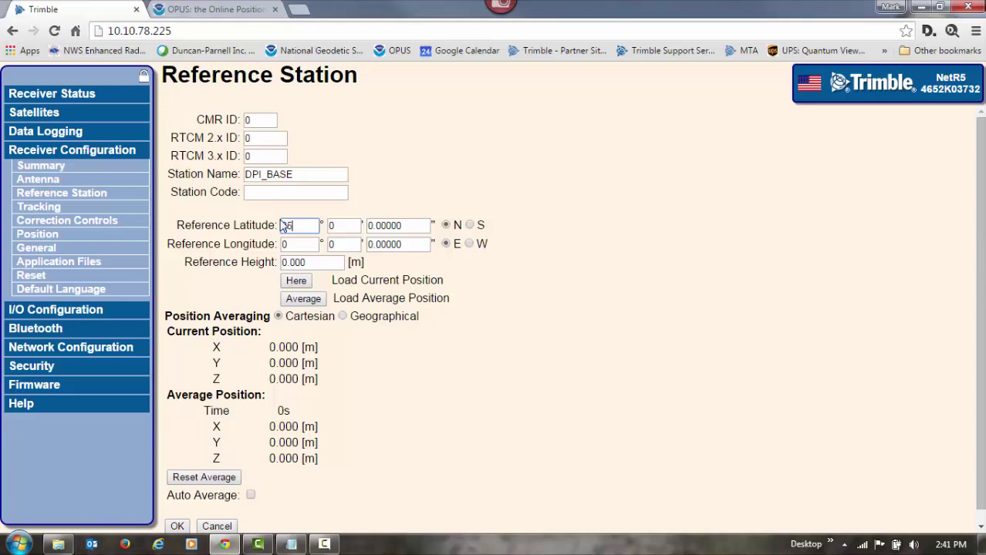
pyautogui.press('Tab')
pyautogui.write('55')
pyautogui.press('Tab')
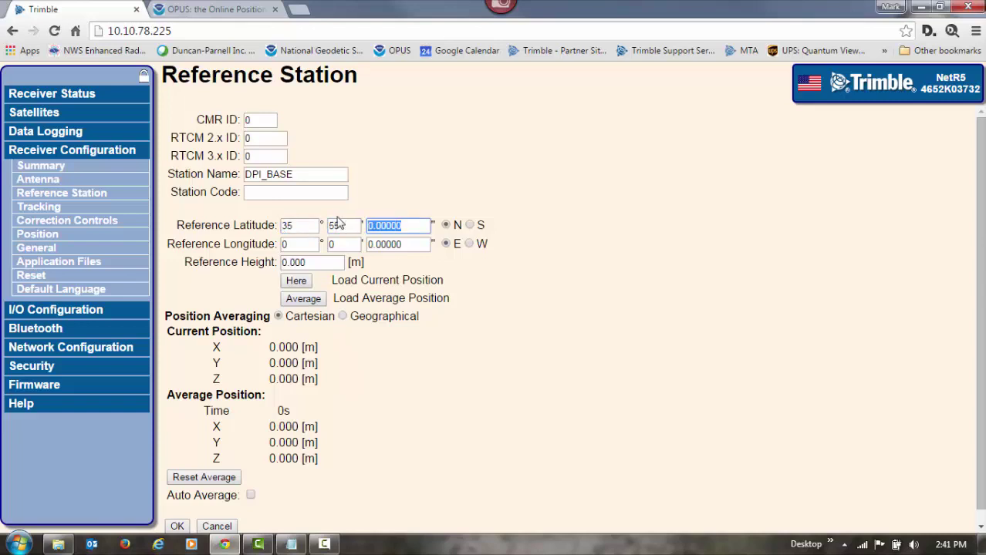
pyautogui.write('26.64725')
# Step: Enter reference longitude 86° 52' 4.46251" and reference height 174.833 m
pyautogui.doubleClick(282, 244)
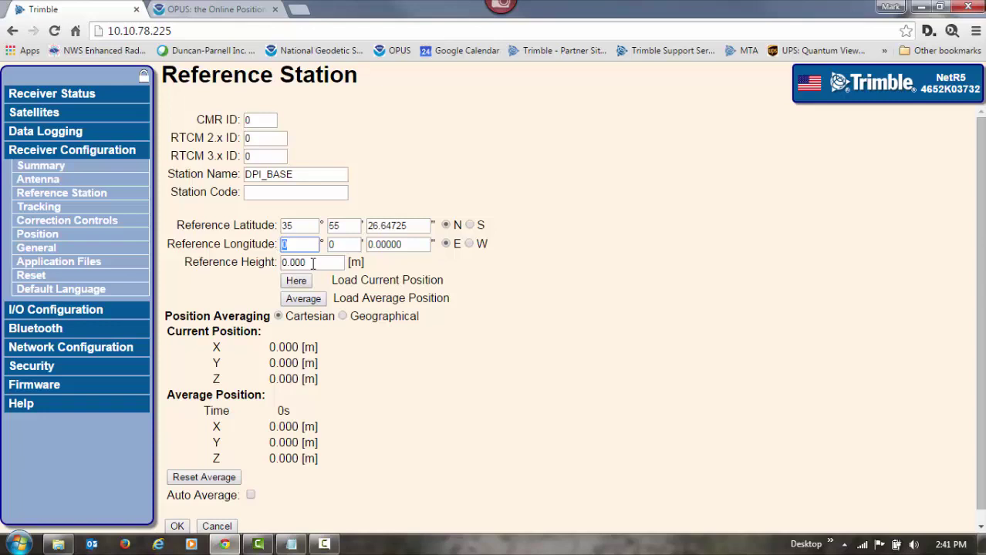
pyautogui.write('86')
pyautogui.press('Tab')
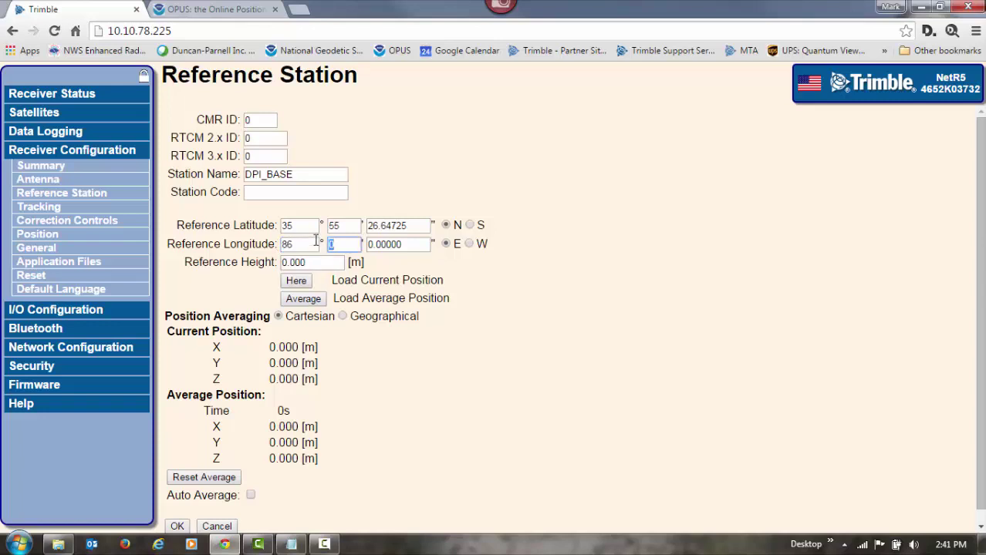
pyautogui.write('52')
pyautogui.press('Tab')
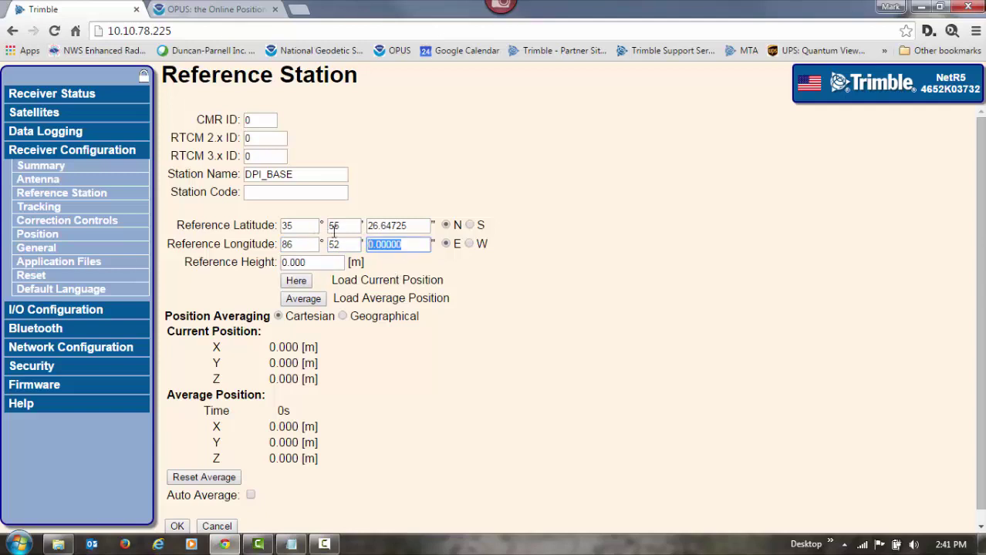
pyautogui.write('4.46251')
pyautogui.press('Tab')
pyautogui.press('Tab')
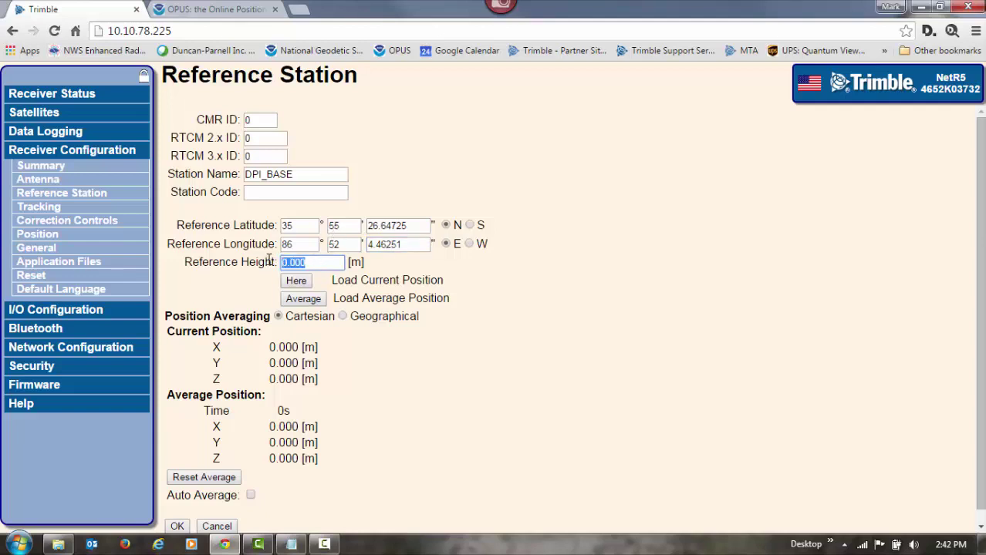
pyautogui.write('174.833')
# Step: Set the longitude hemisphere to West and save the position, accepting the distance warning
pyautogui.click(487, 331)
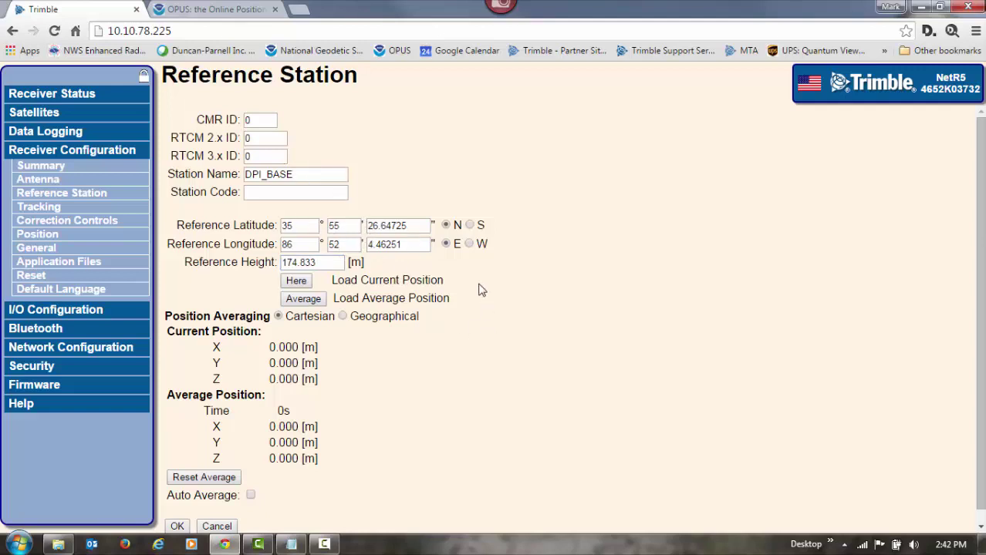
pyautogui.click(469, 245)
pyautogui.scroll(-1, 390, 439)
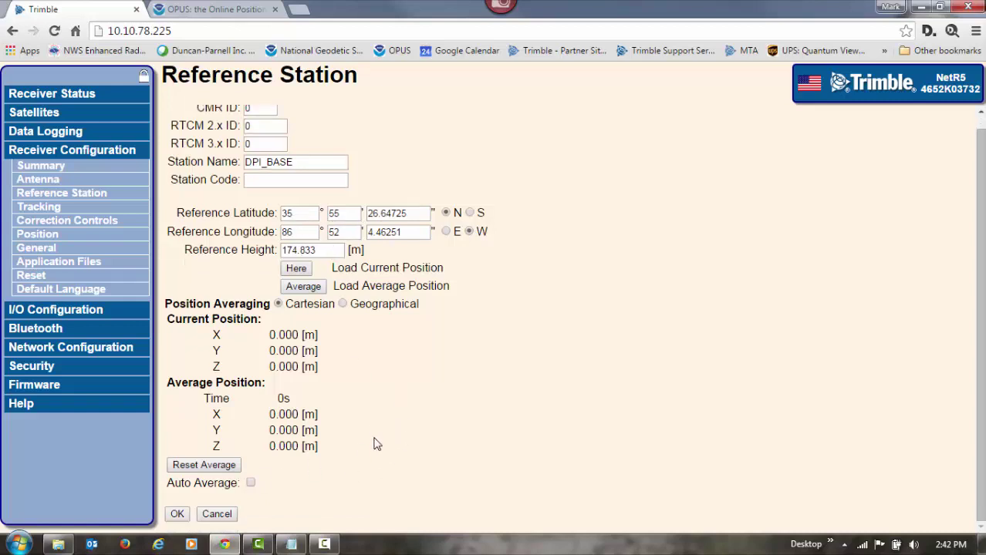
pyautogui.click(177, 514)
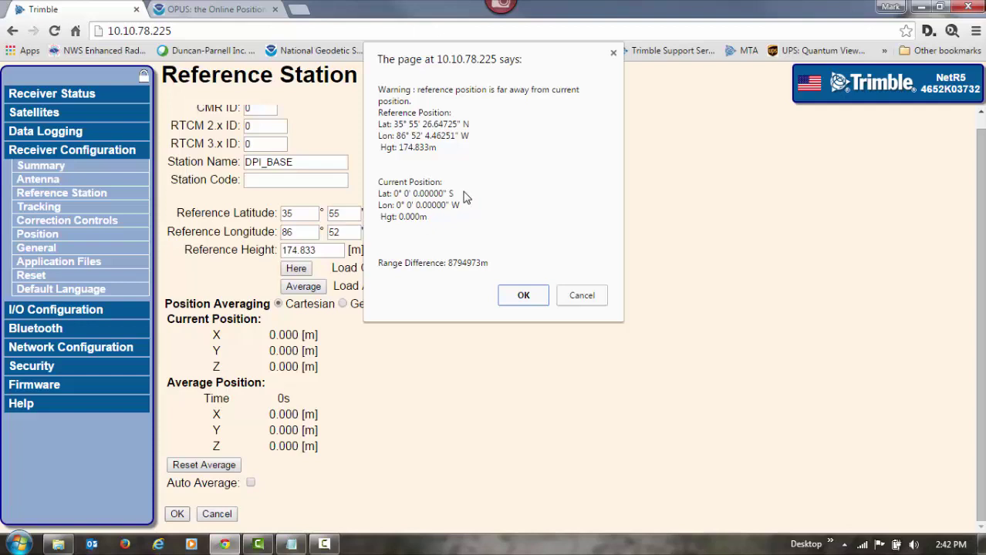
pyautogui.click(524, 297)
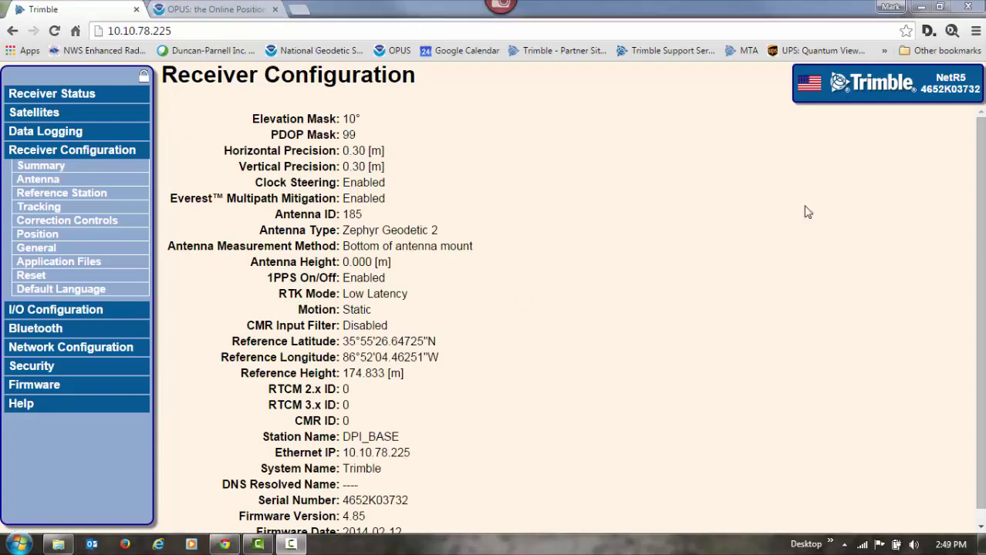
pyautogui.click(38, 188)
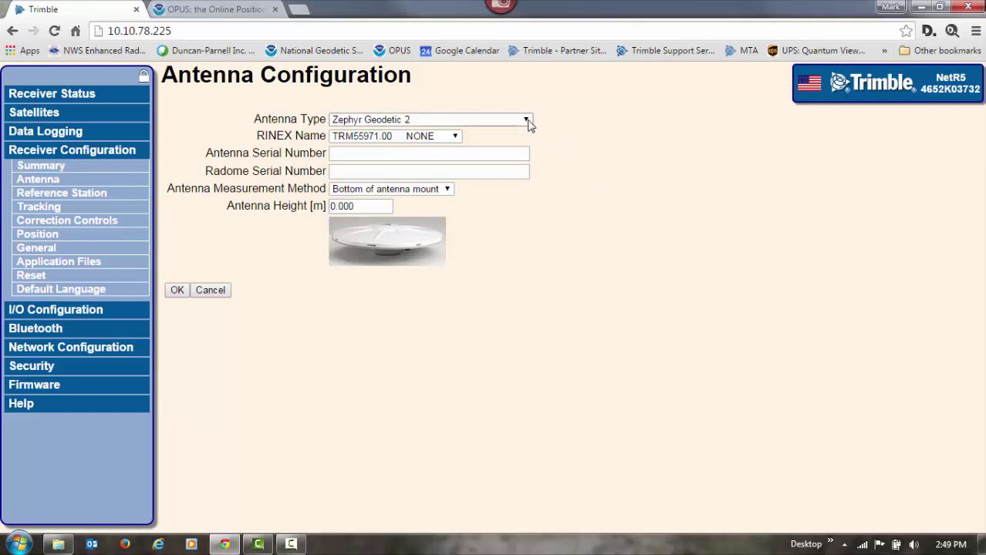
pyautogui.click(526, 120)
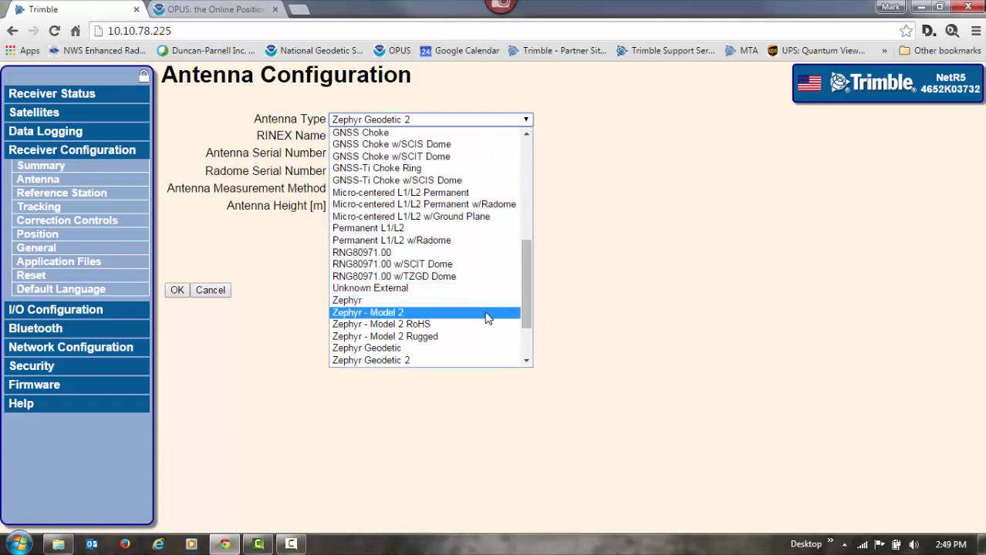
pyautogui.click(596, 177)
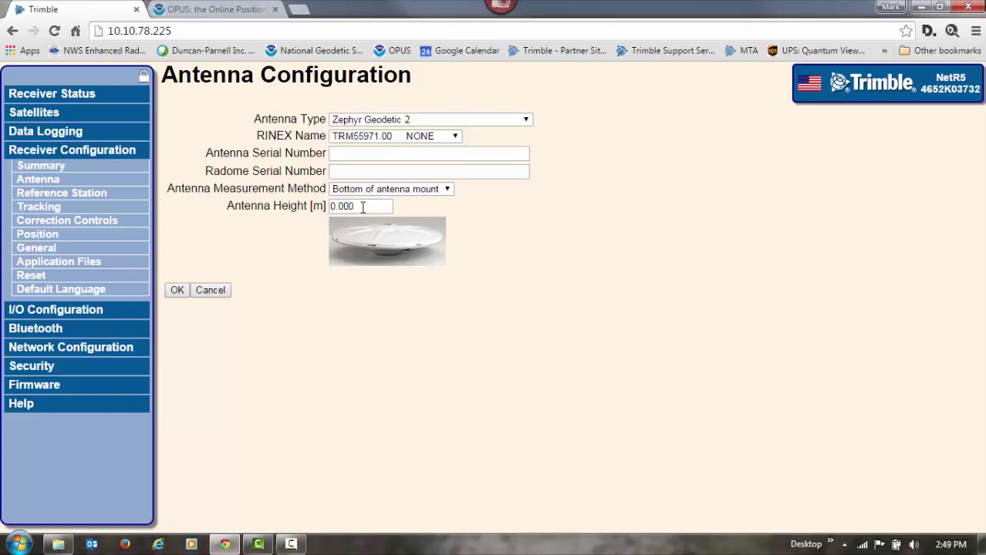
pyautogui.click(176, 291)
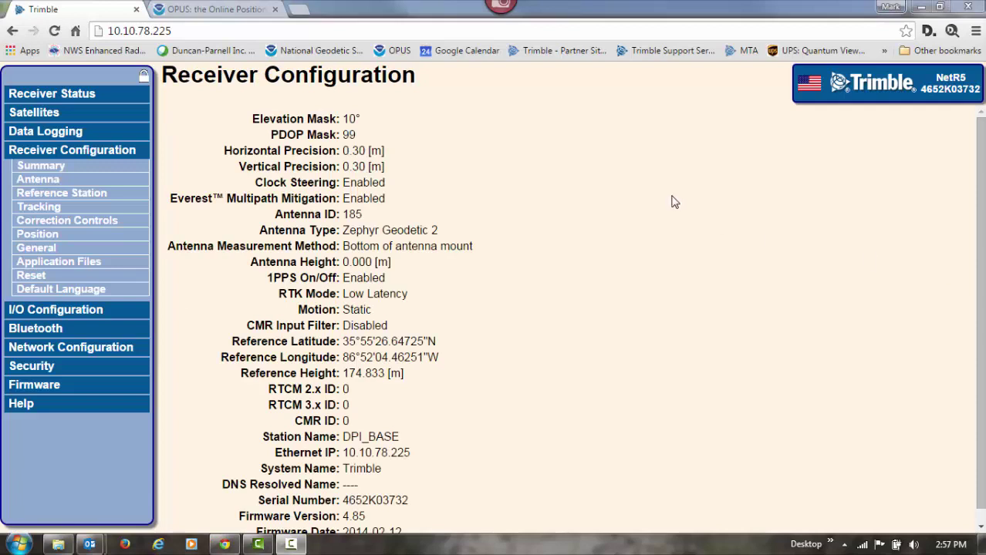
# Step: Add a new Data Logging session named RINEX and tick Enable
pyautogui.click(87, 132)
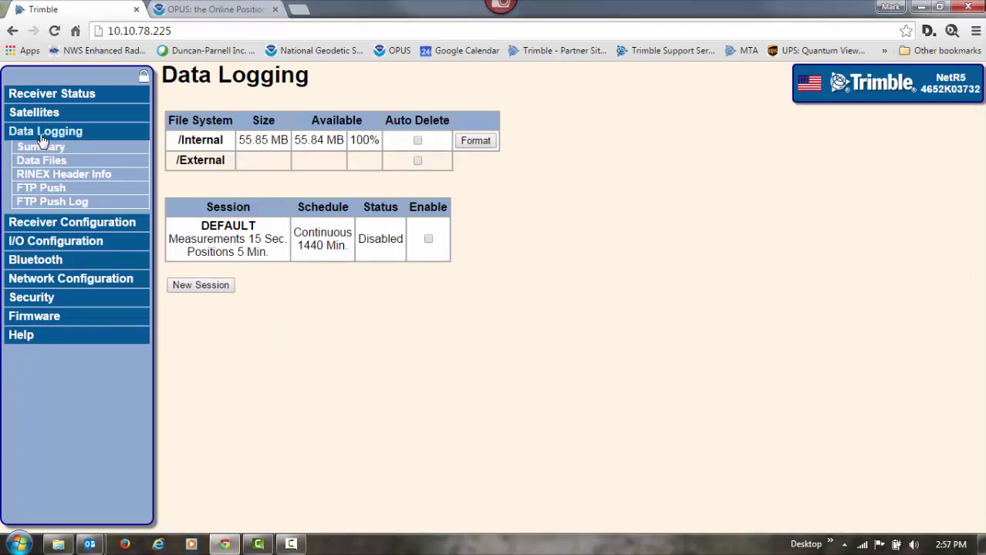
pyautogui.click(210, 287)
pyautogui.click(337, 122)
pyautogui.write('RINEX')
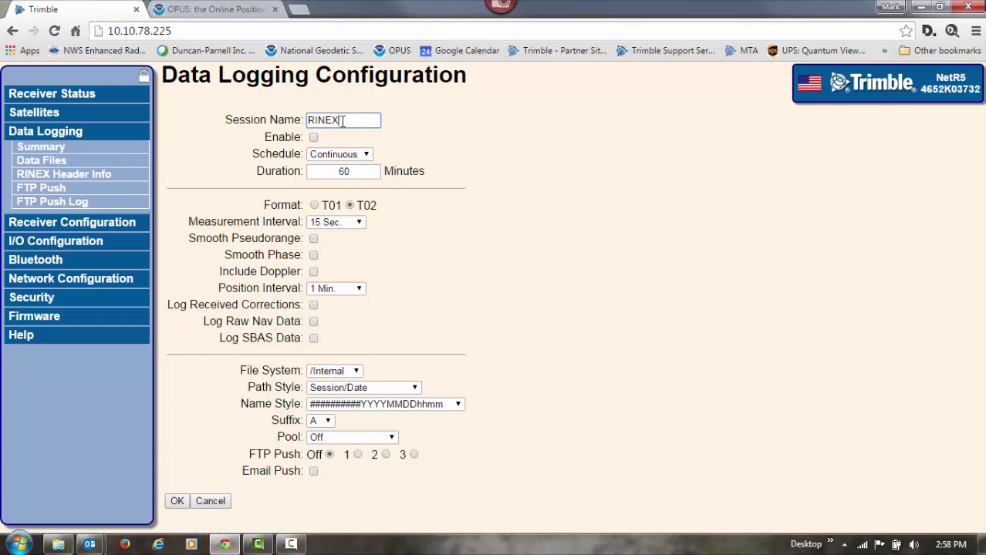
pyautogui.click(313, 137)
# Step: Save the RINEX session with 1 Sec interval, YYMMDDhh names, FTP push 1 and V3.00 RINEX conversion
pyautogui.click(359, 224)
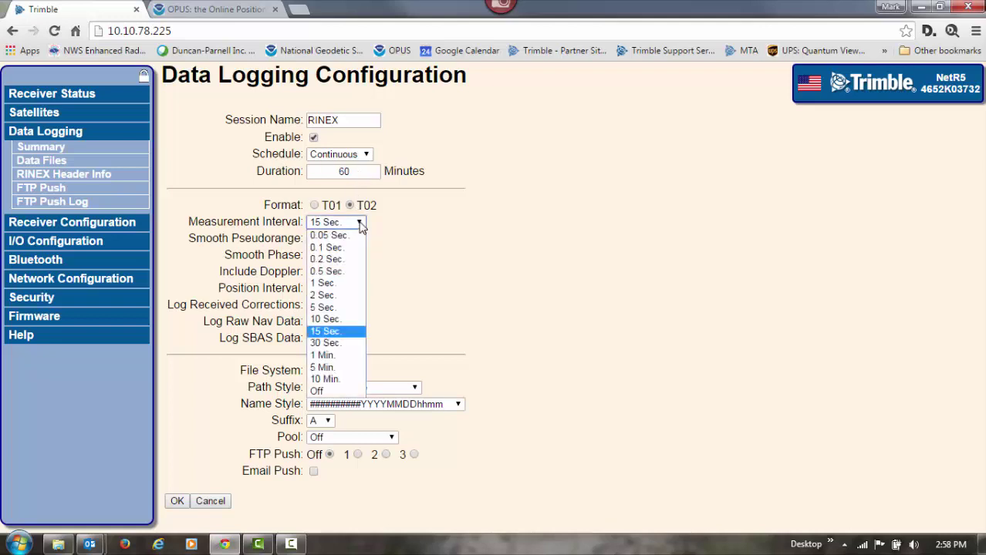
pyautogui.click(339, 283)
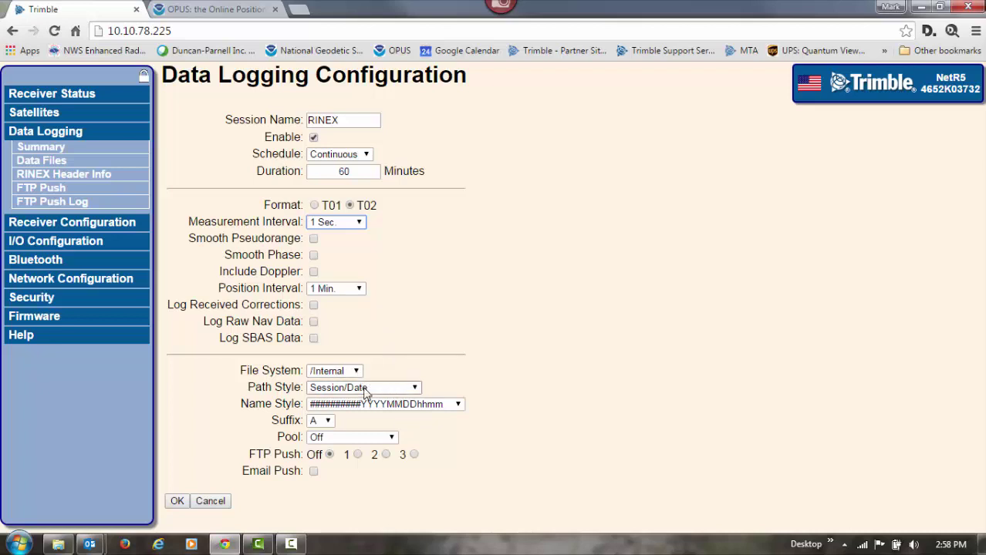
pyautogui.click(458, 406)
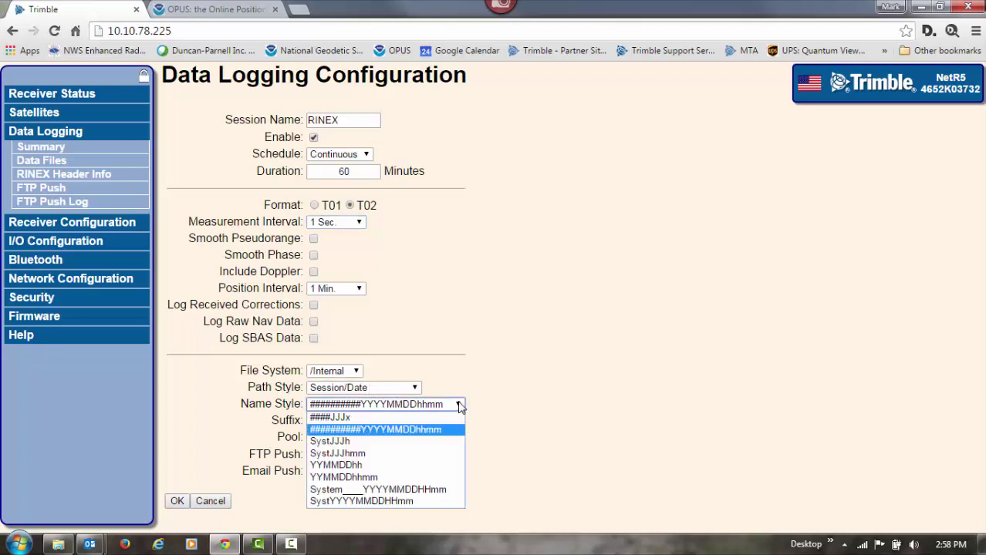
pyautogui.click(371, 467)
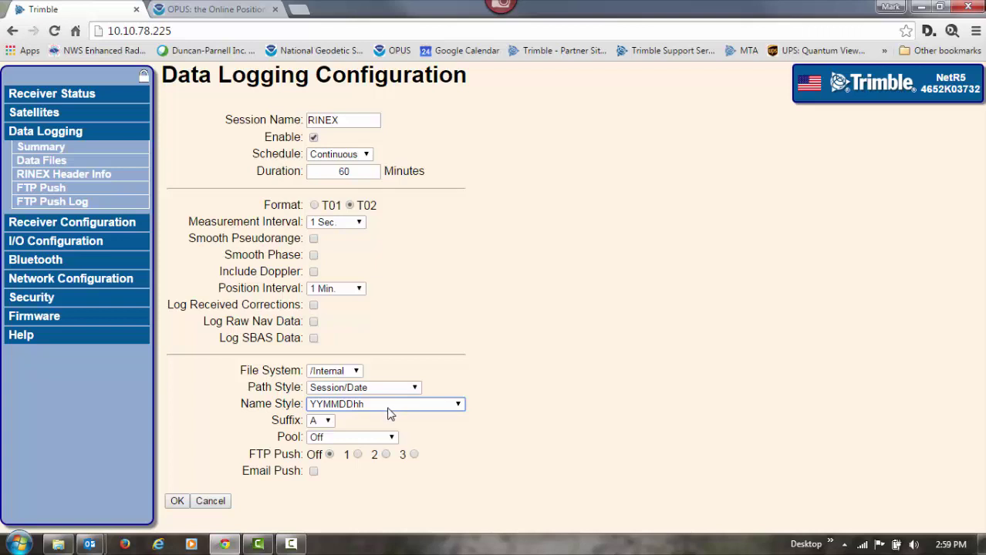
pyautogui.click(358, 455)
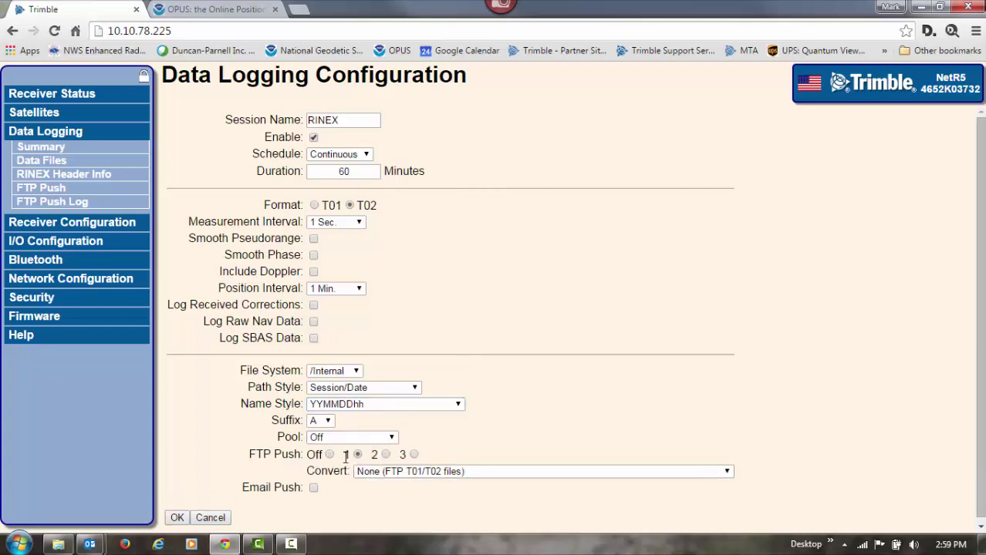
pyautogui.click(724, 472)
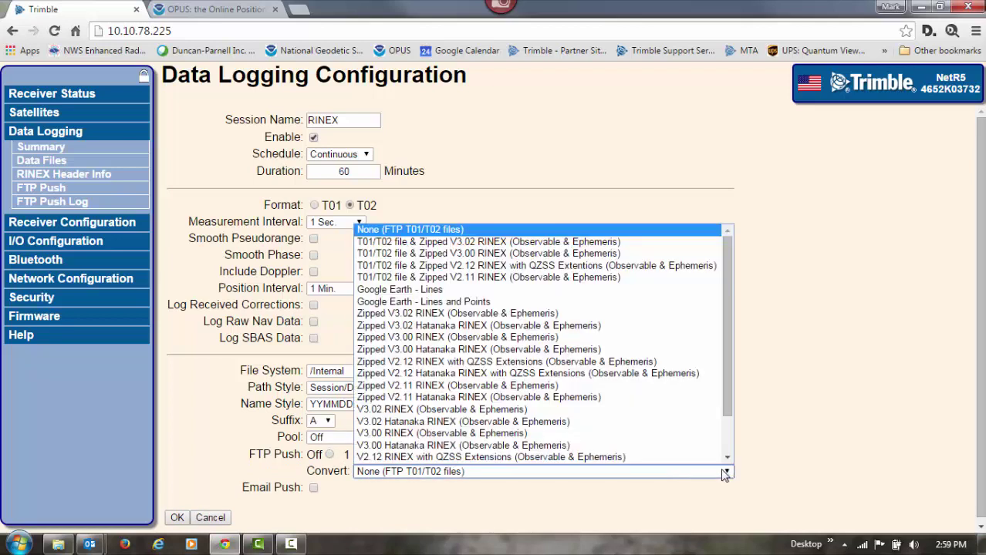
pyautogui.moveTo(730, 411); pyautogui.dragTo(725, 430)
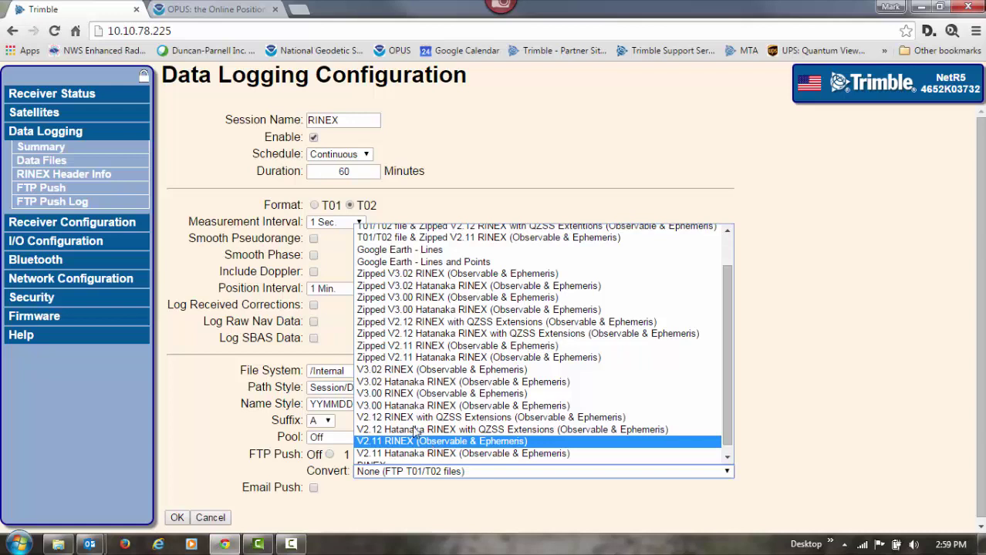
pyautogui.click(423, 394)
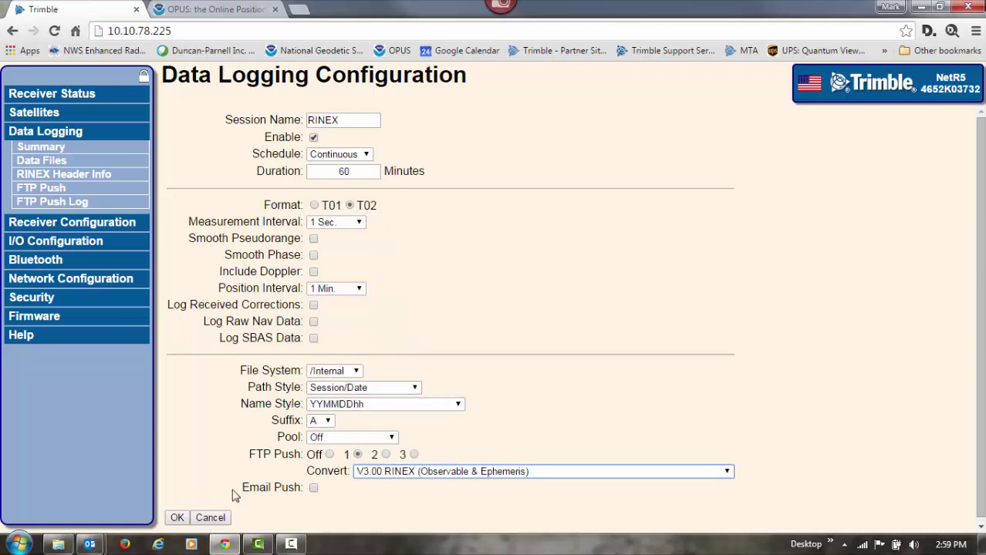
pyautogui.click(178, 518)
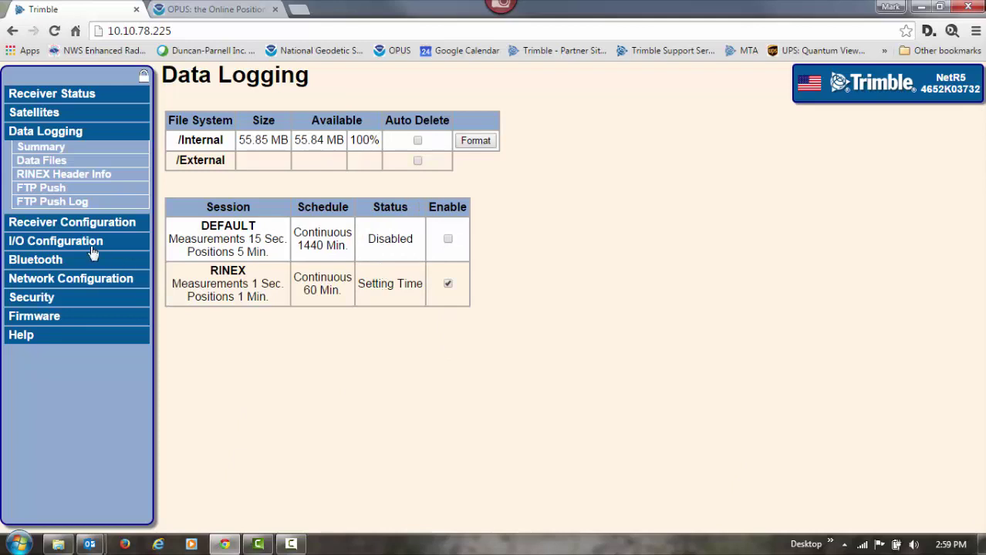
# Step: Set FTP push server 1 to ftp.duncan-parnell.com with the FTP username and password, verified
pyautogui.click(54, 193)
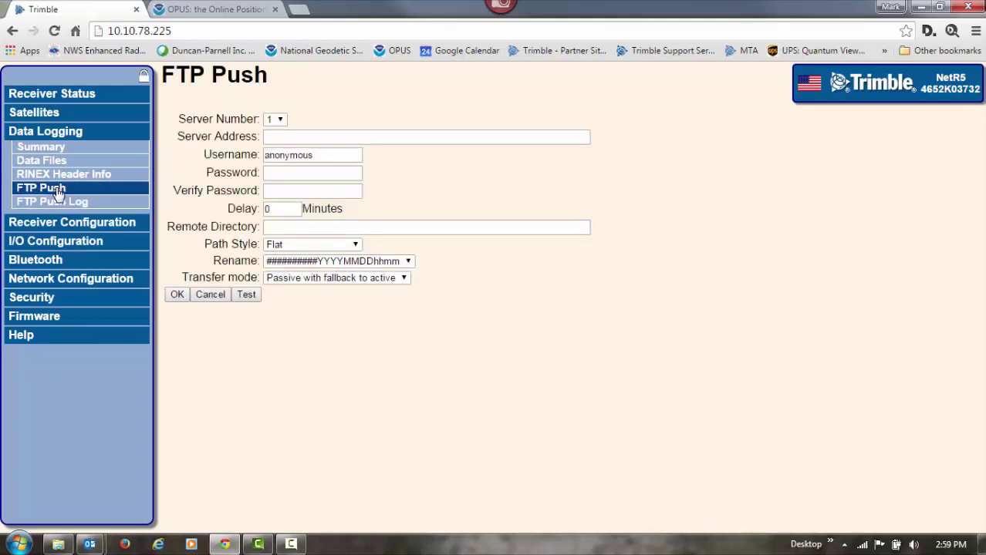
pyautogui.click(301, 136)
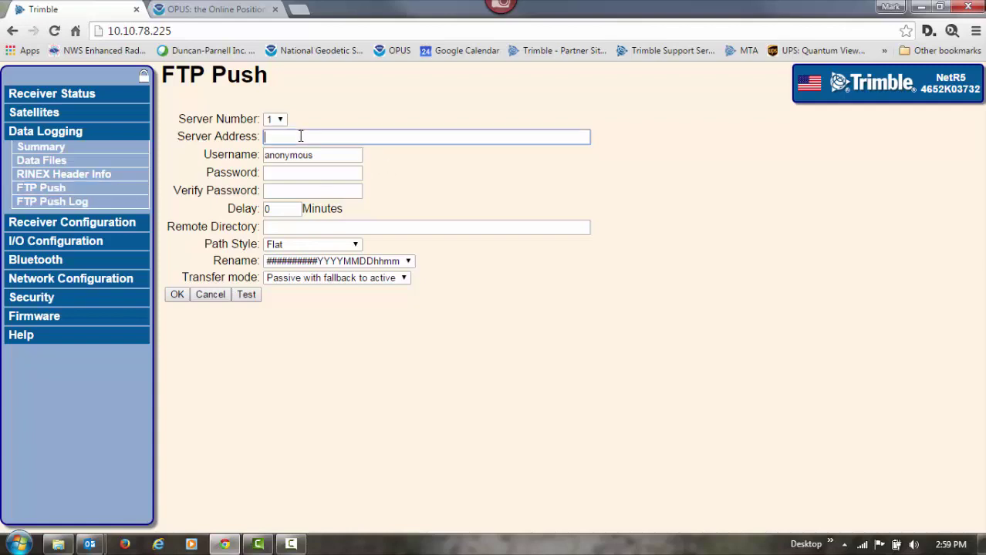
pyautogui.write('ftp.duncan-pam')
pyautogui.write('ell.com')
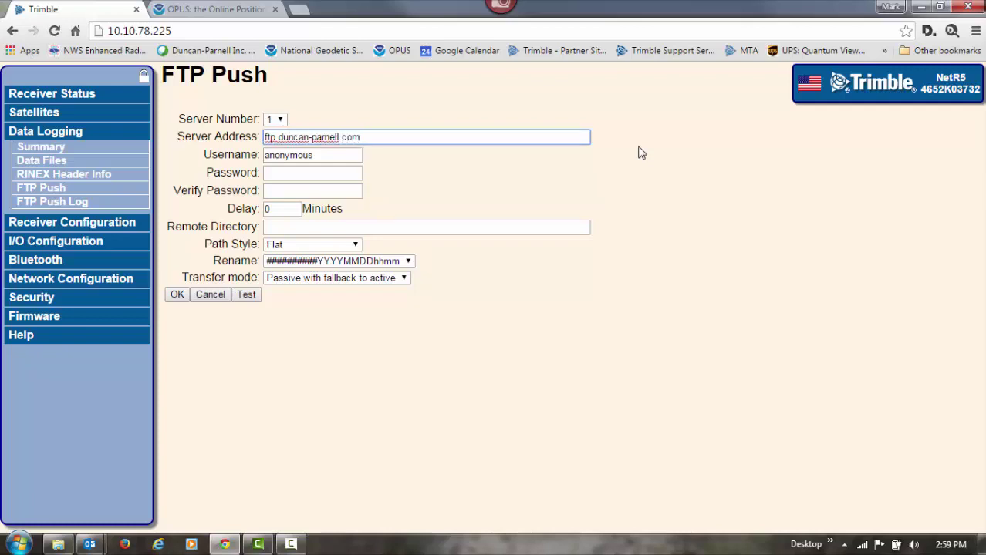
pyautogui.moveTo(321, 154); pyautogui.dragTo(280, 172)
pyautogui.write('ftpuser')
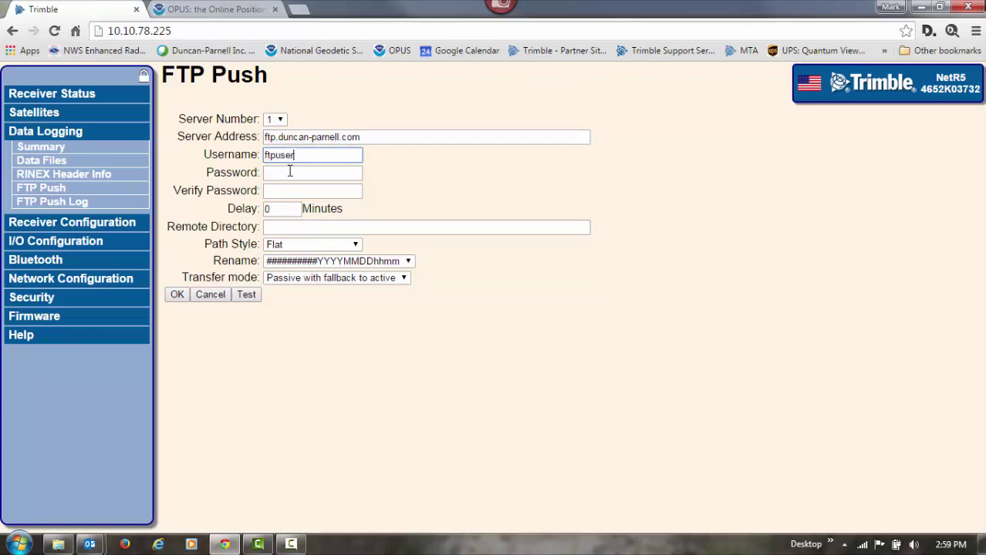
pyautogui.press('Tab')
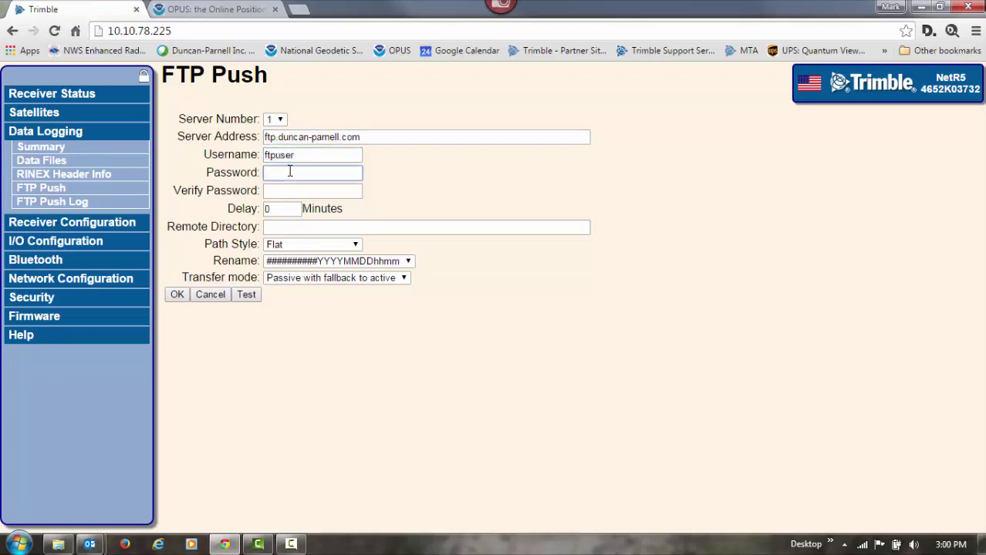
pyautogui.write('••••••••••••••••')
pyautogui.click(307, 193)
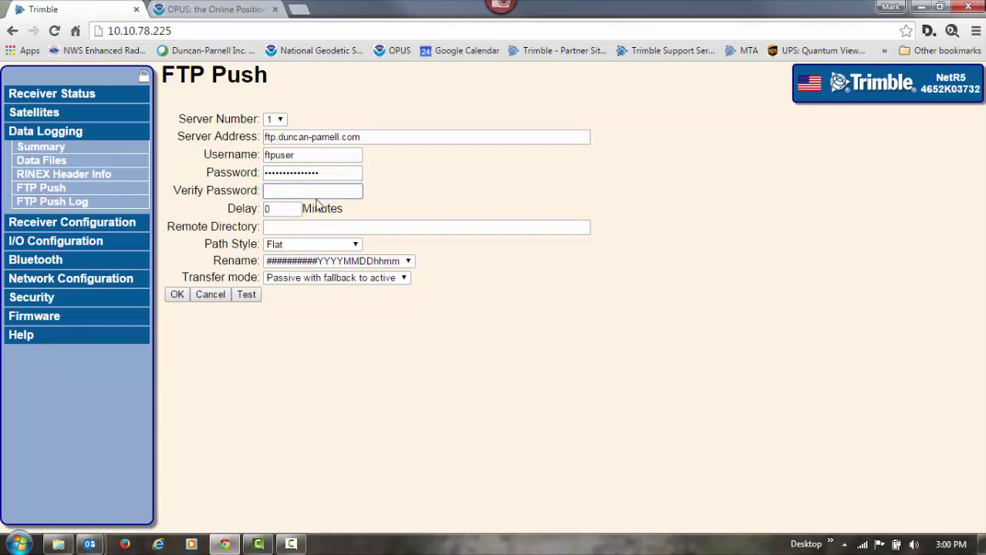
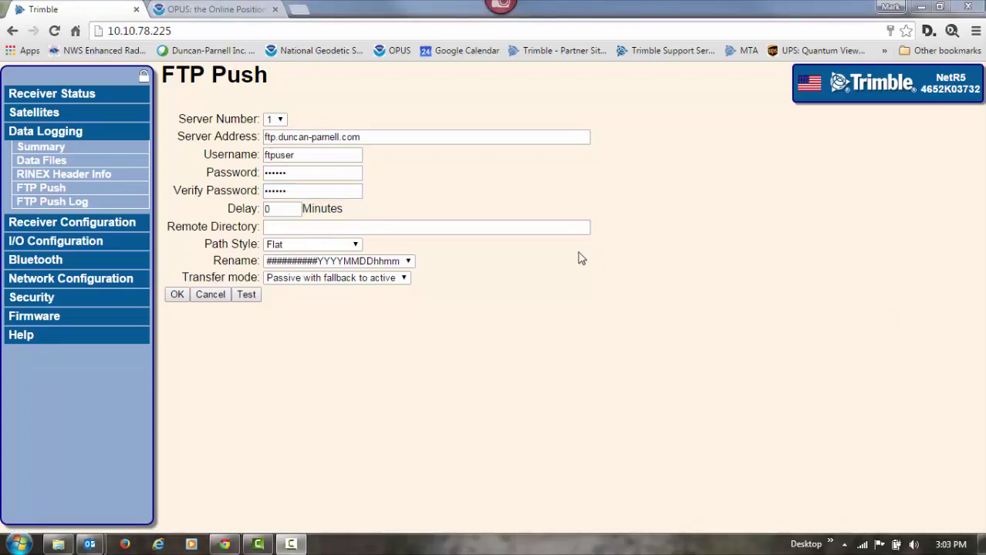
# Step: Choose path style /type/yyyy/ddd/site and Rename No, test the connection, and save
pyautogui.click(357, 246)
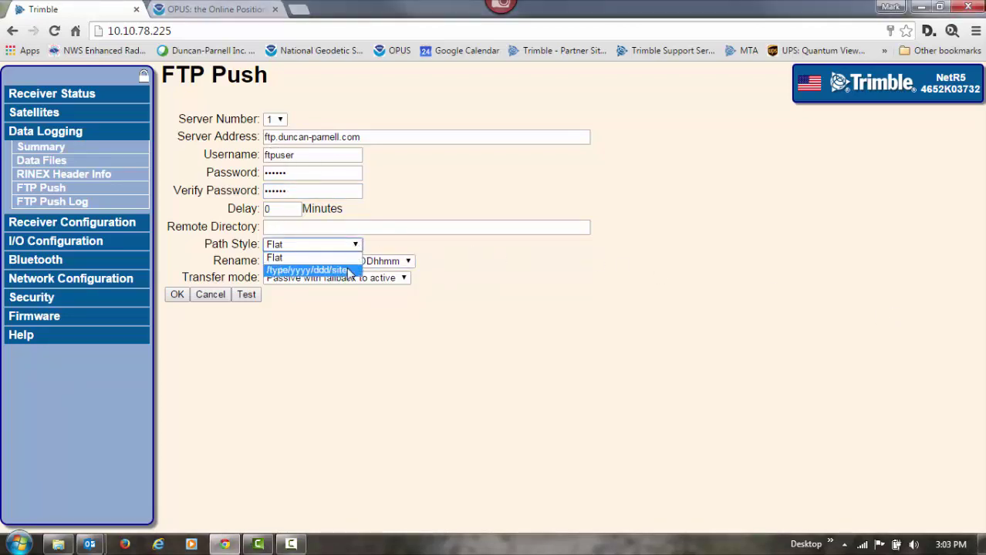
pyautogui.click(348, 272)
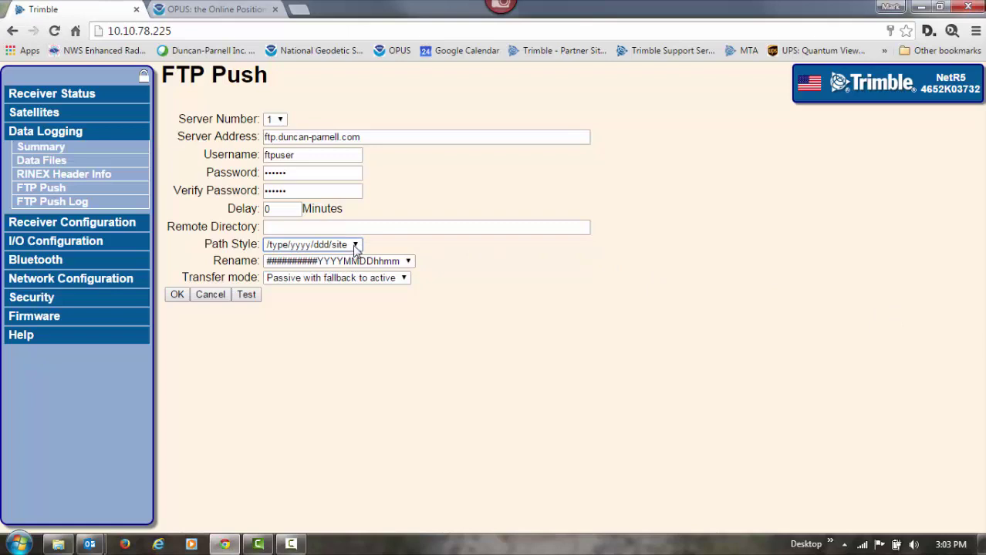
pyautogui.click(407, 262)
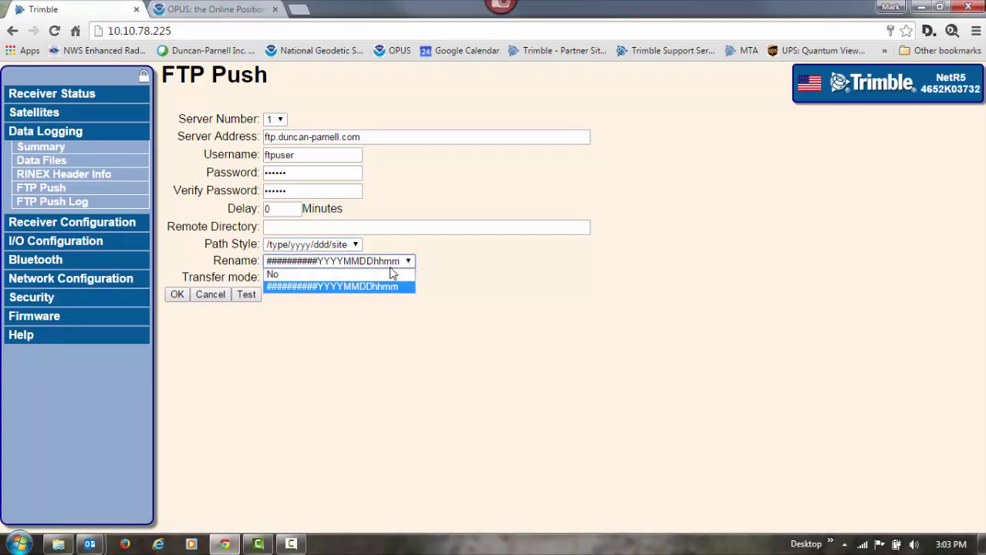
pyautogui.click(363, 276)
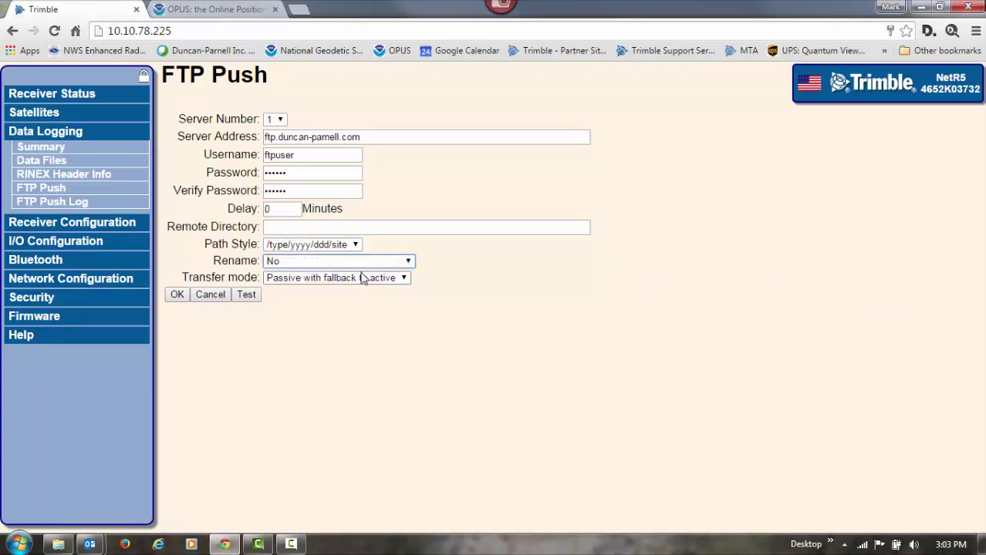
pyautogui.click(247, 296)
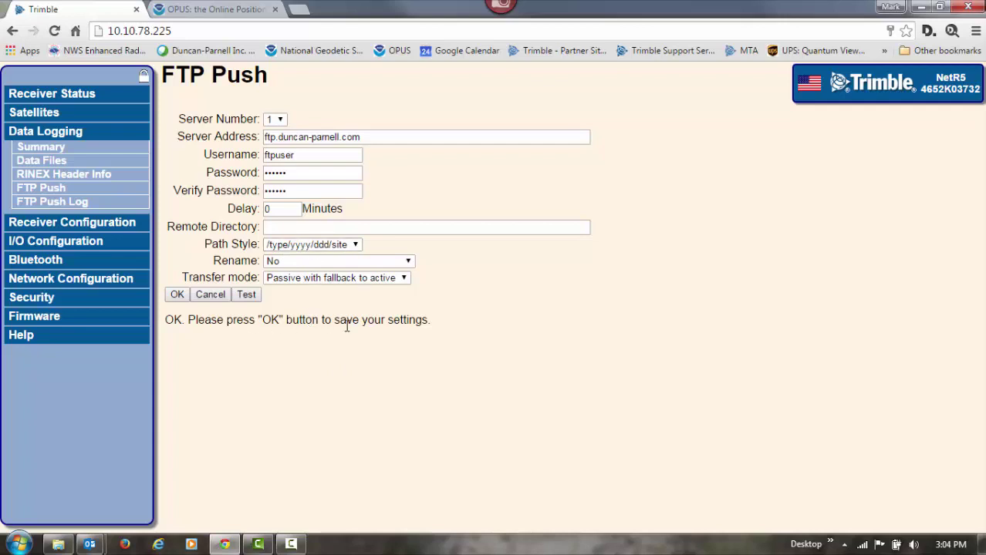
pyautogui.click(176, 295)
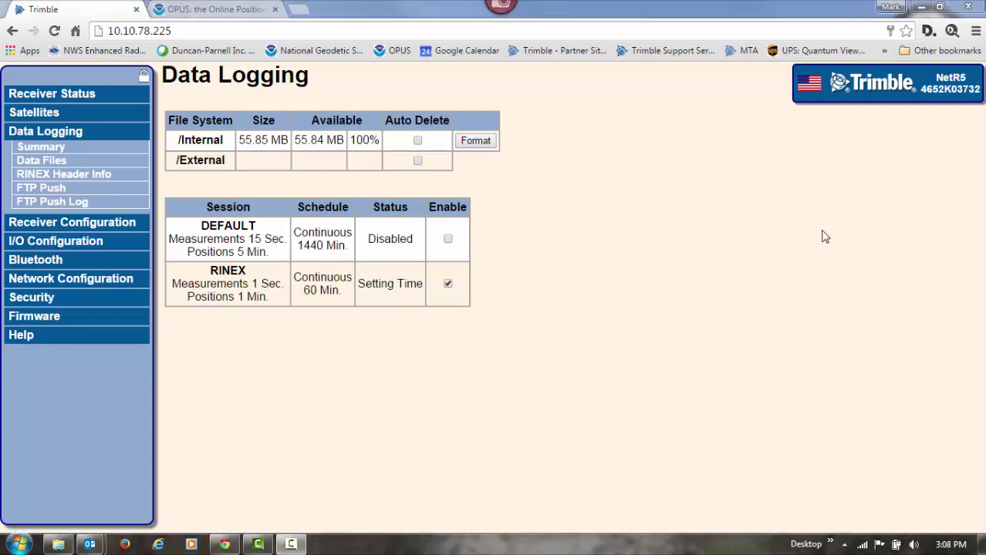
# Step: Enable NTRIP Caster 1 in I/O Configuration with identifier DPI_BASE
pyautogui.click(83, 243)
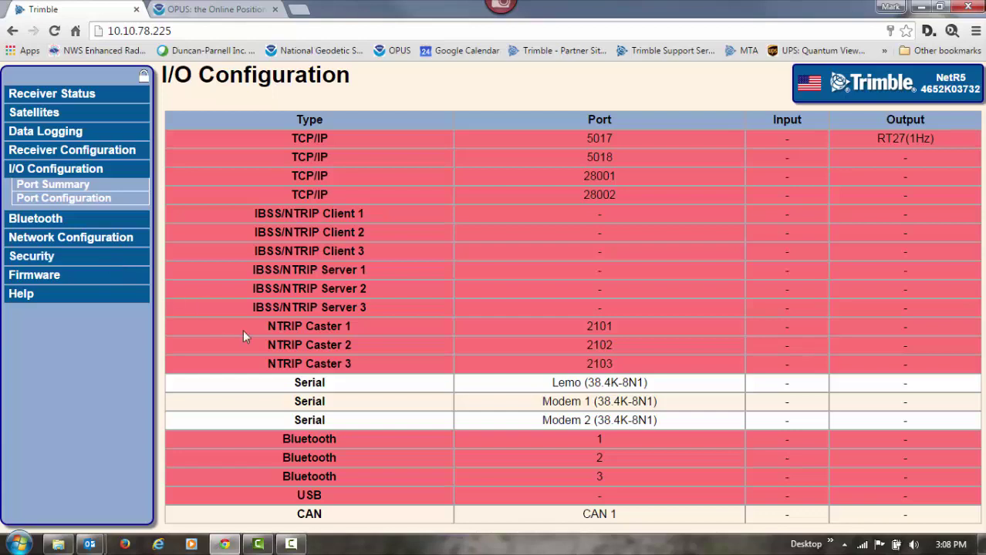
pyautogui.click(307, 330)
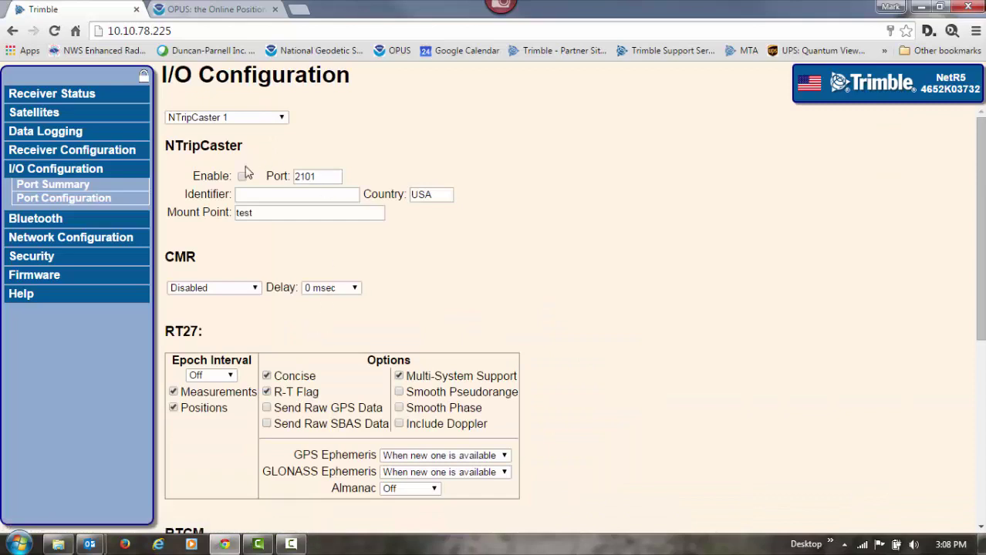
pyautogui.click(243, 177)
pyautogui.click(263, 194)
pyautogui.write('DPI_BASE')
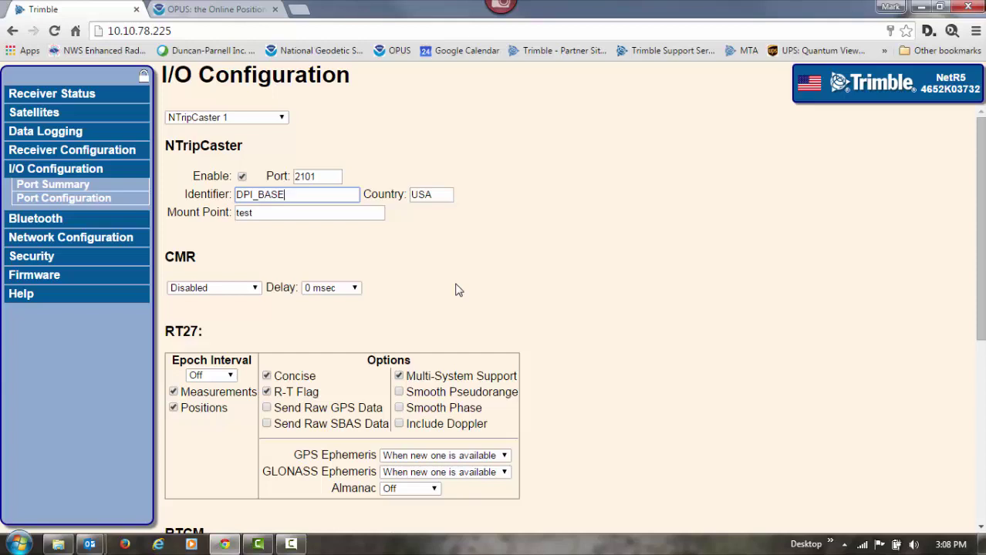
# Step: Rename the mount point from test to DPI_BASE_CMRx and set CMR output to CMRx
pyautogui.doubleClick(266, 214)
pyautogui.write('DPI_')
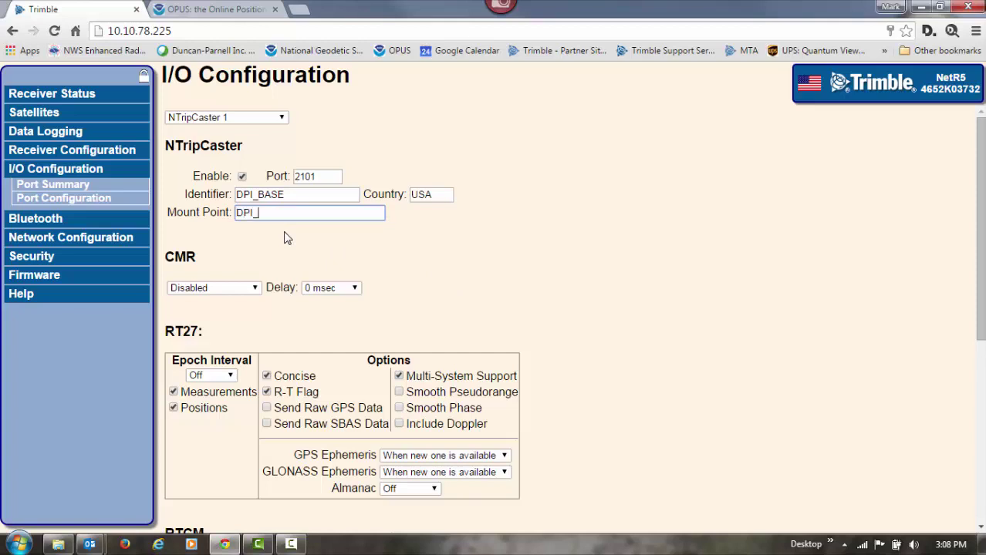
pyautogui.write('BASE_CMRx')
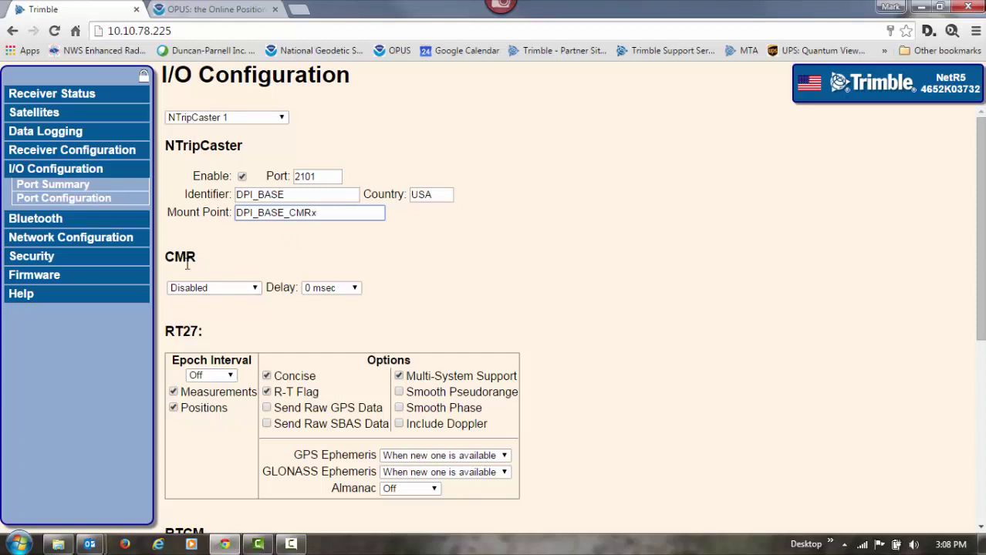
pyautogui.click(256, 288)
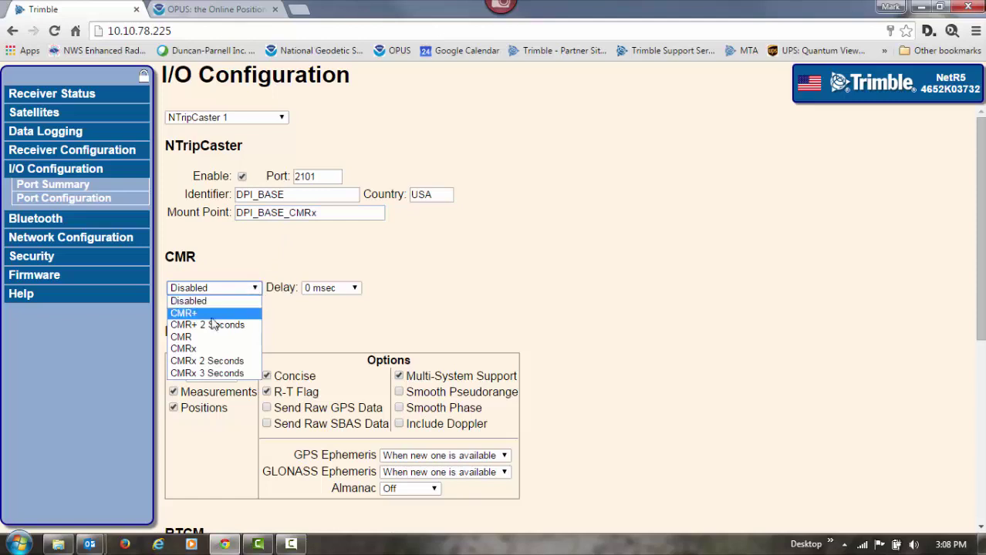
pyautogui.click(210, 352)
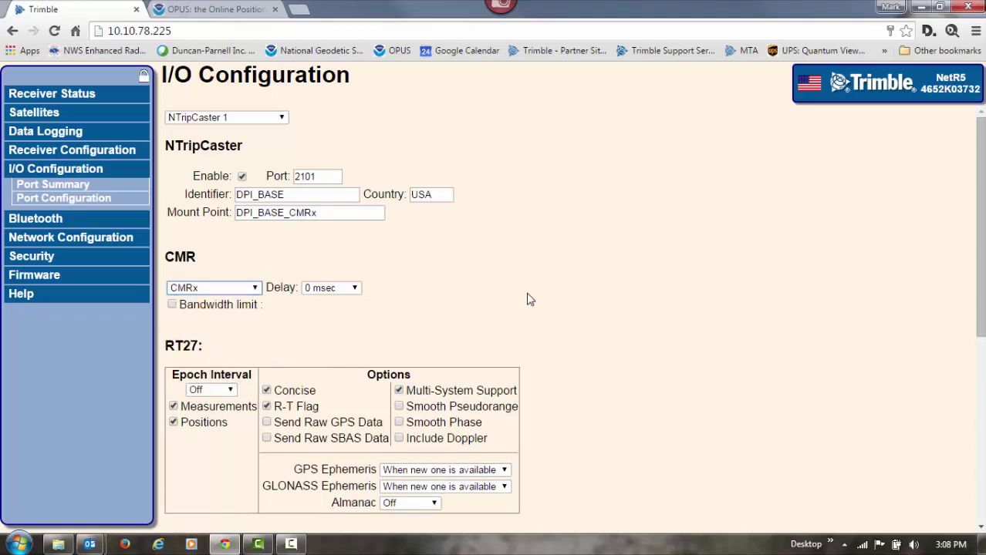
pyautogui.scroll(-2, 513, 293)
pyautogui.scroll(-3, 562, 293)
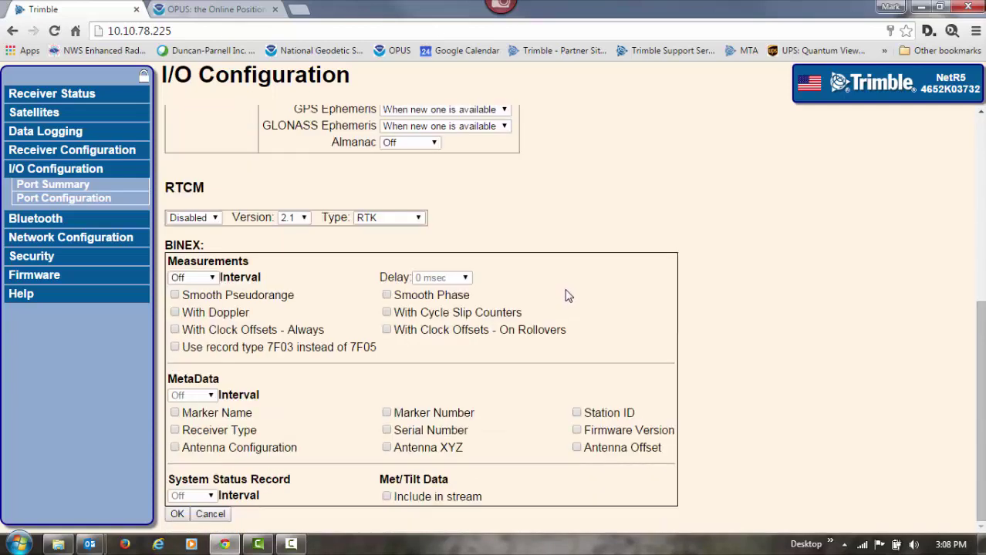
# Step: Save the NTRIP caster settings past the reference position warning and view the Security Summary
pyautogui.click(177, 515)
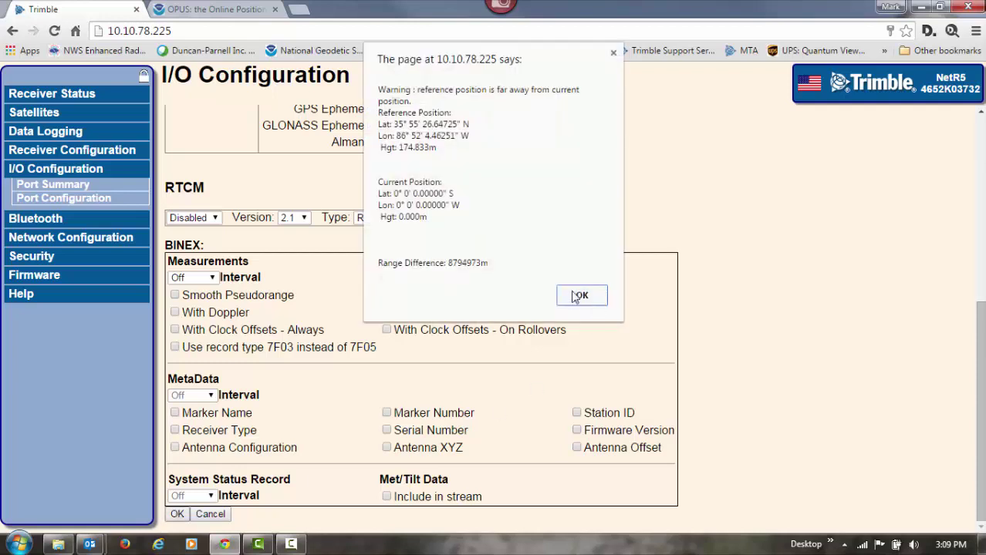
pyautogui.click(582, 295)
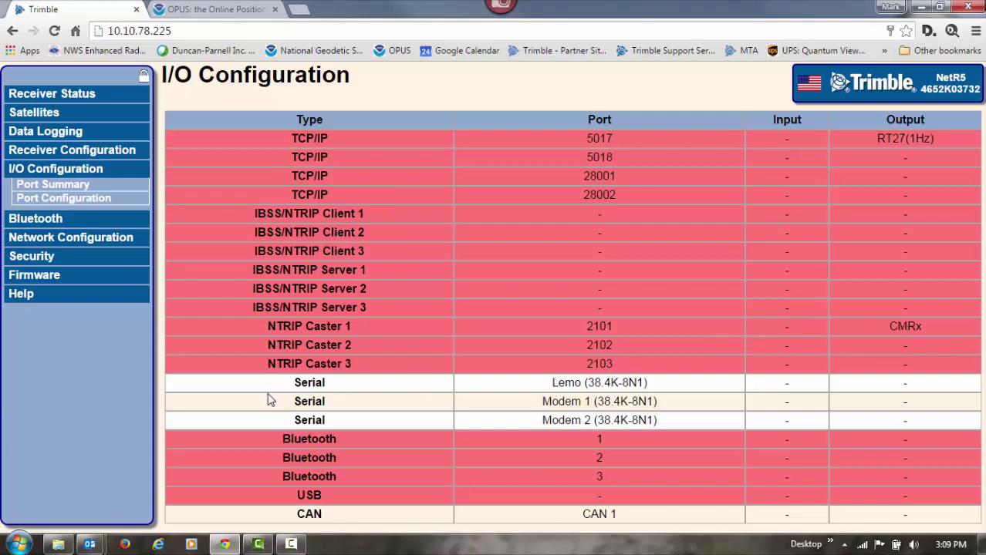
pyautogui.click(37, 263)
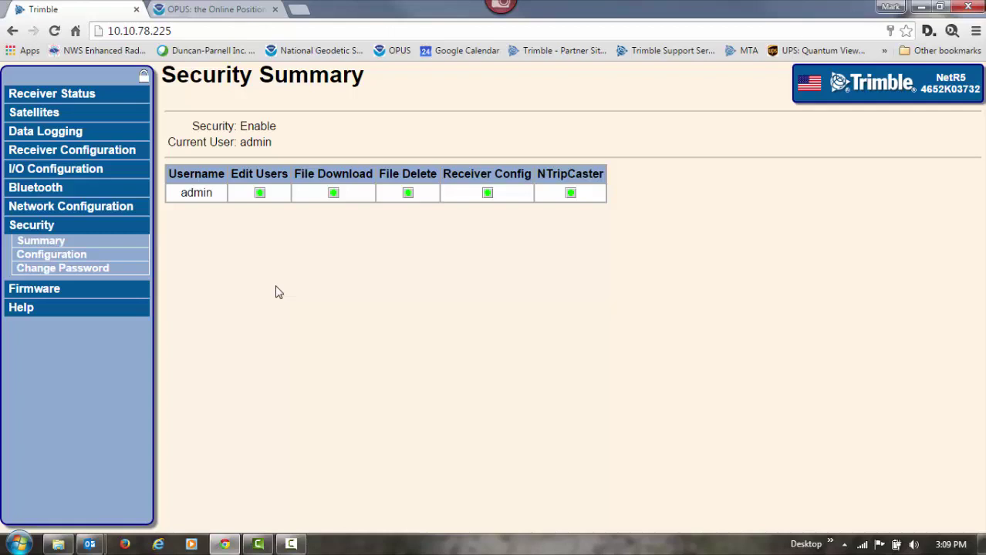
# Step: Create a new user account with its username and password, granting only NTripCaster permission
pyautogui.click(58, 259)
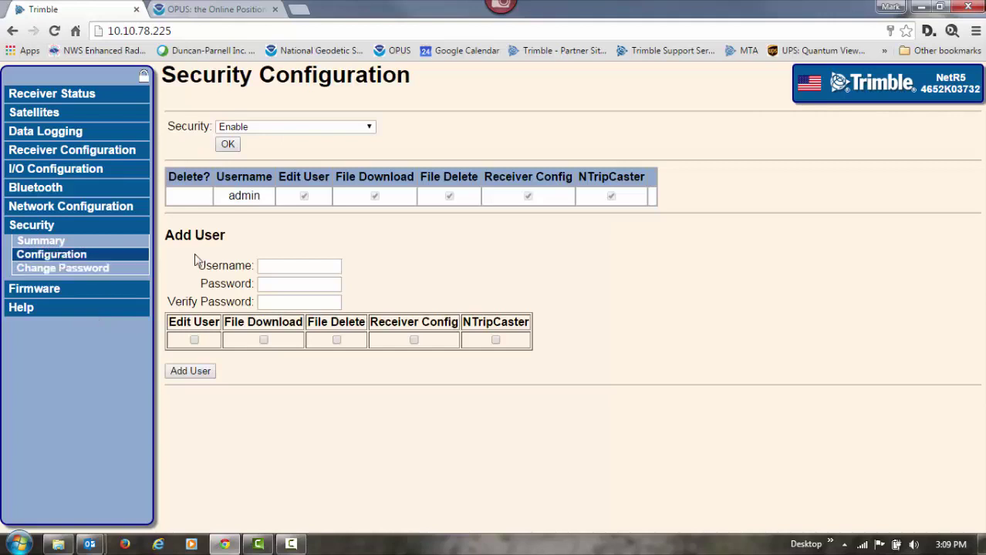
pyautogui.click(268, 266)
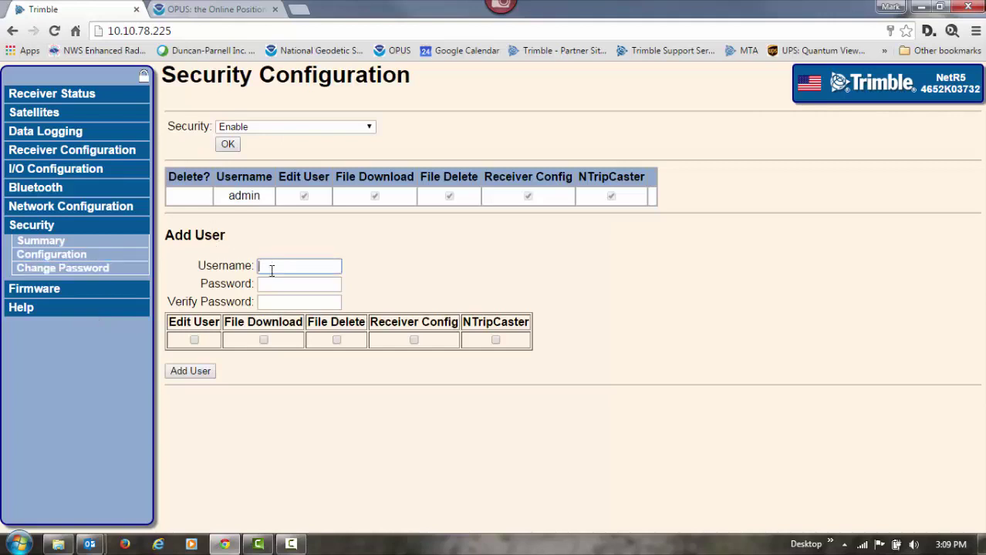
pyautogui.write('Mark')
pyautogui.press('Tab')
pyautogui.write('••••••')
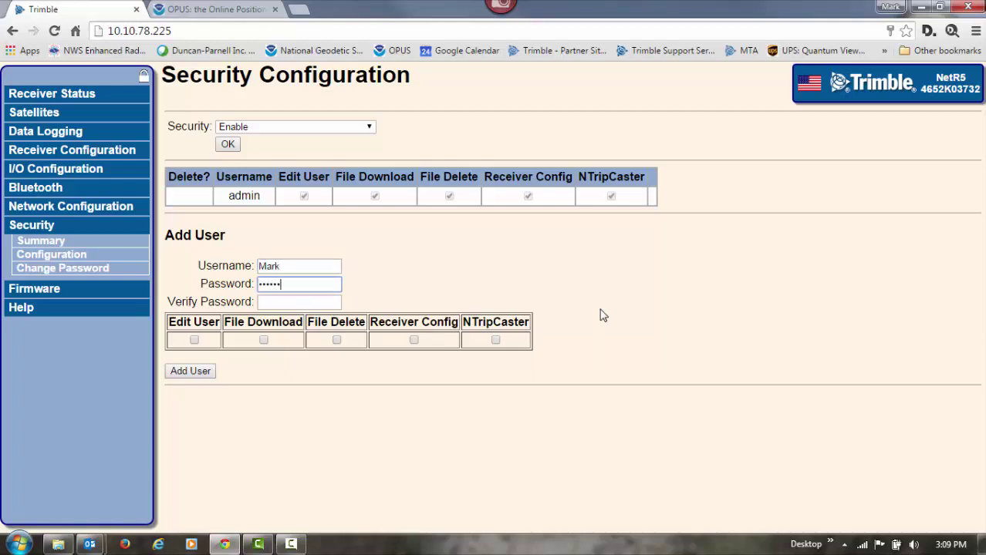
pyautogui.click(262, 301)
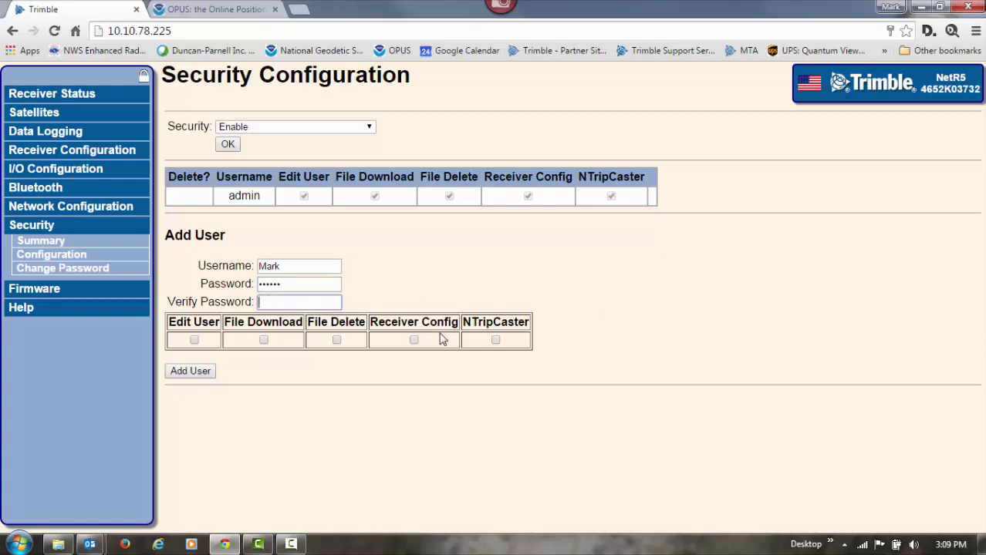
pyautogui.write('••••••')
pyautogui.click(496, 340)
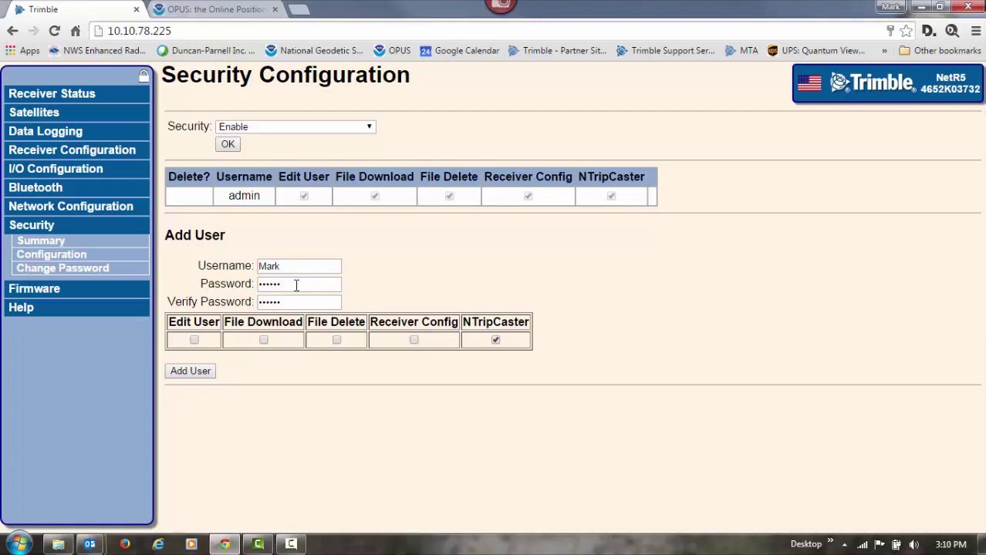
pyautogui.click(198, 372)
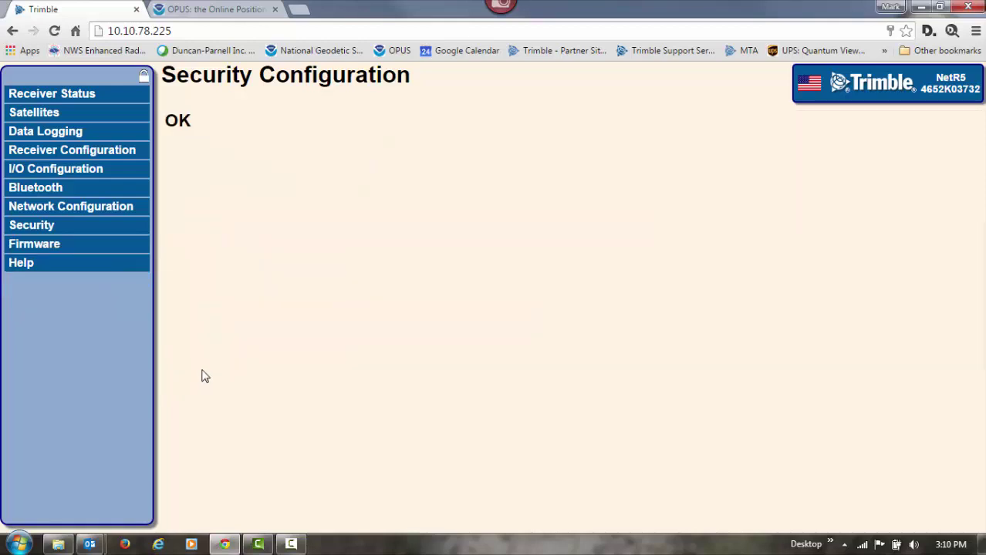
# Step: Verify the new user's NTripCaster-only permission in the Security Summary, then return to Security Configuration
pyautogui.click(32, 231)
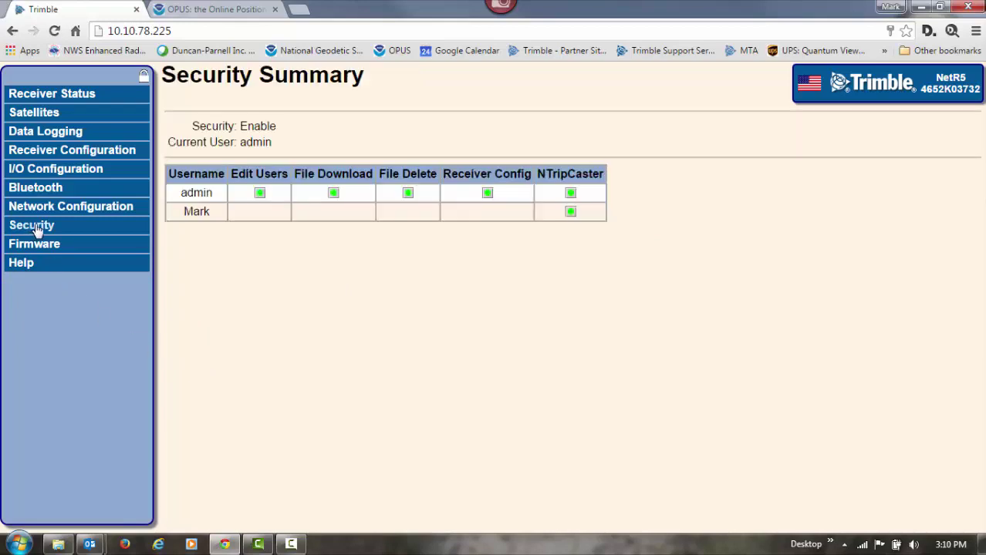
pyautogui.click(34, 231)
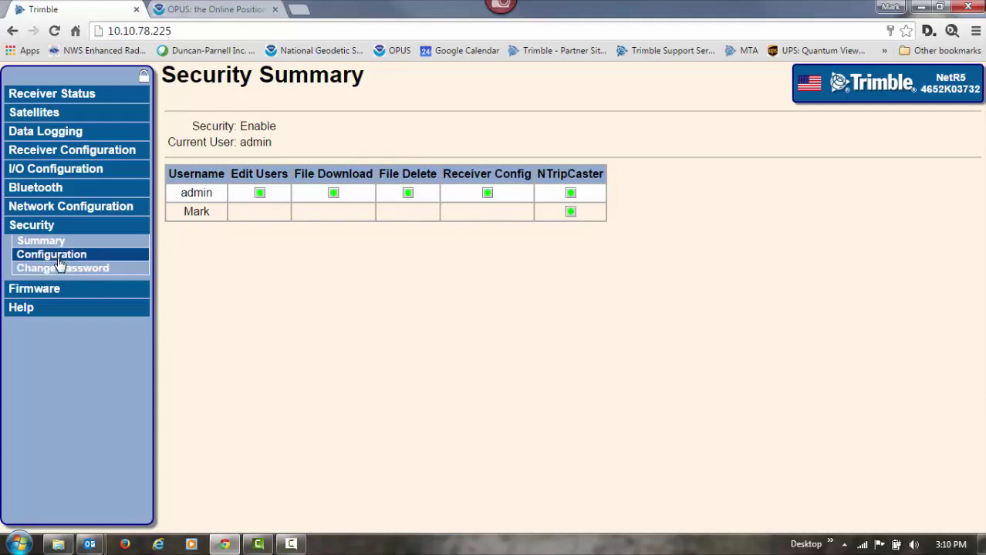
pyautogui.click(58, 257)
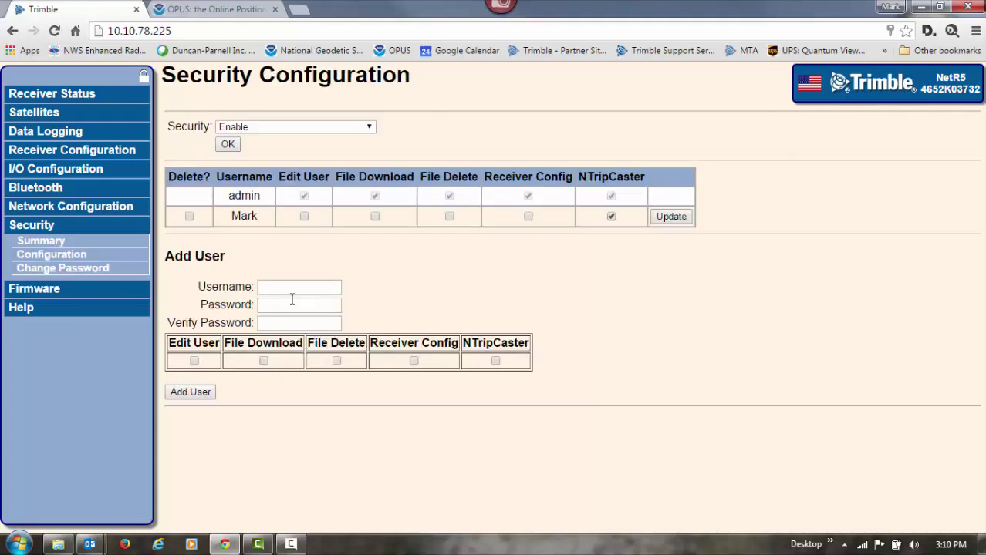